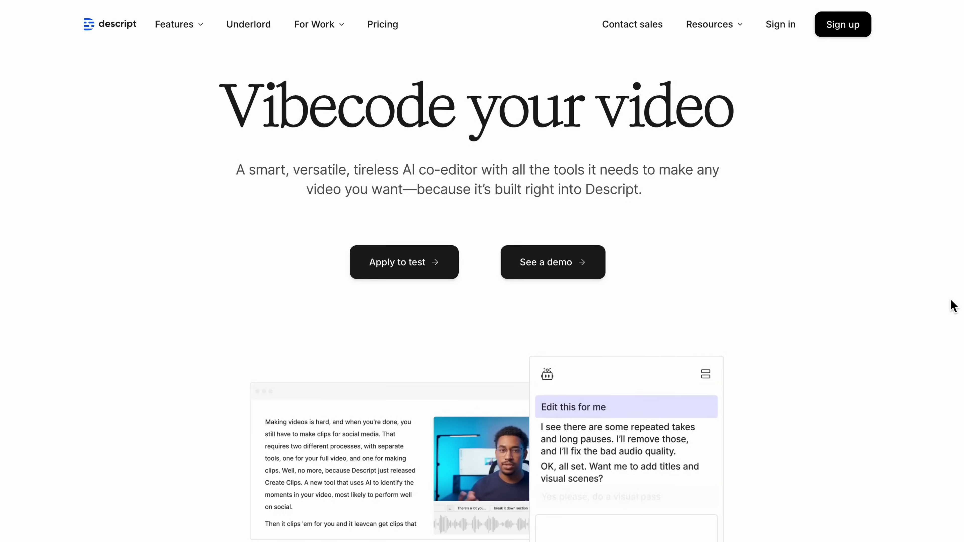
Step: Review the transcript, then bring up the Underlord panel with Edit for clarity, Remove retakes and Create highlight reel
scroll(953, 305, down, 3)
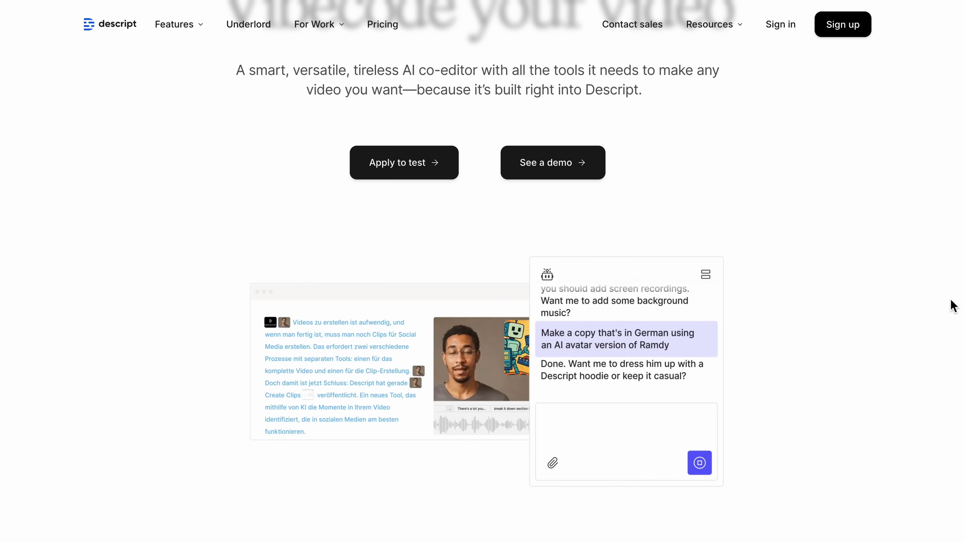
scroll(953, 306, down, 10)
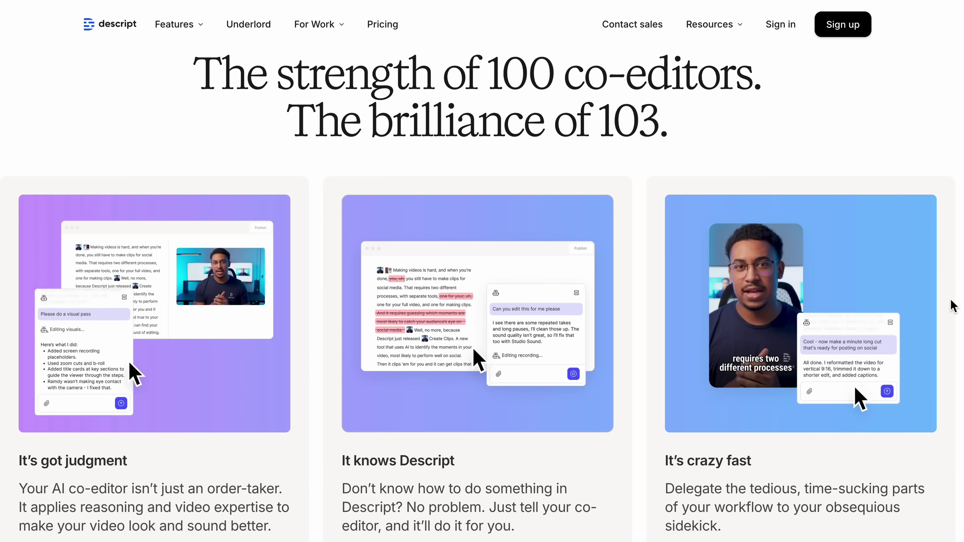
scroll(824, 471, down, 12)
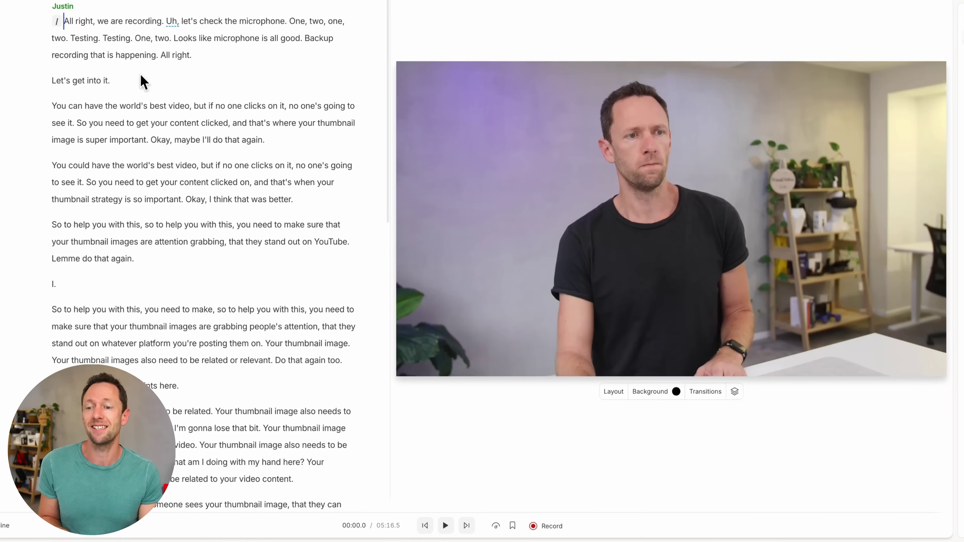
scroll(198, 380, down, 10)
scroll(197, 379, down, 3)
scroll(197, 379, up, 3)
scroll(198, 377, up, 5)
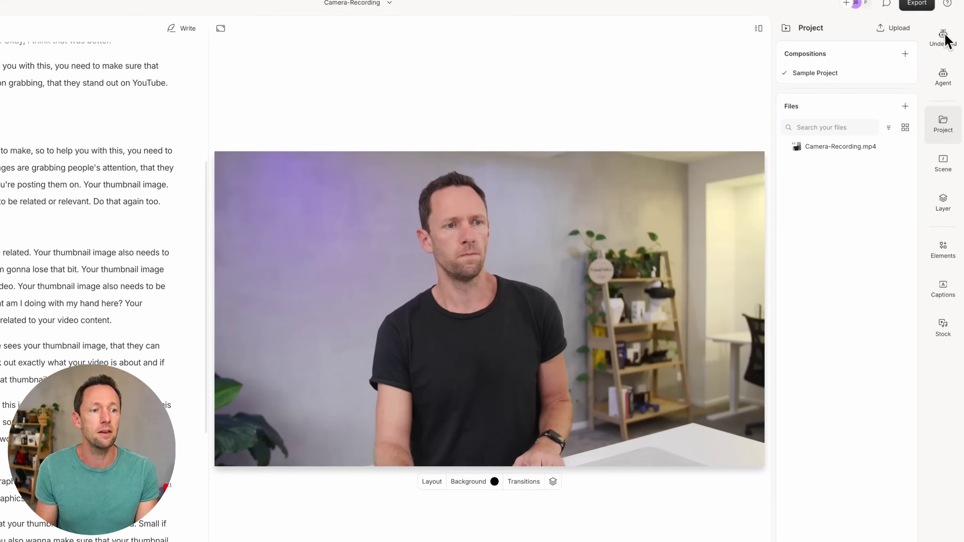
click(943, 33)
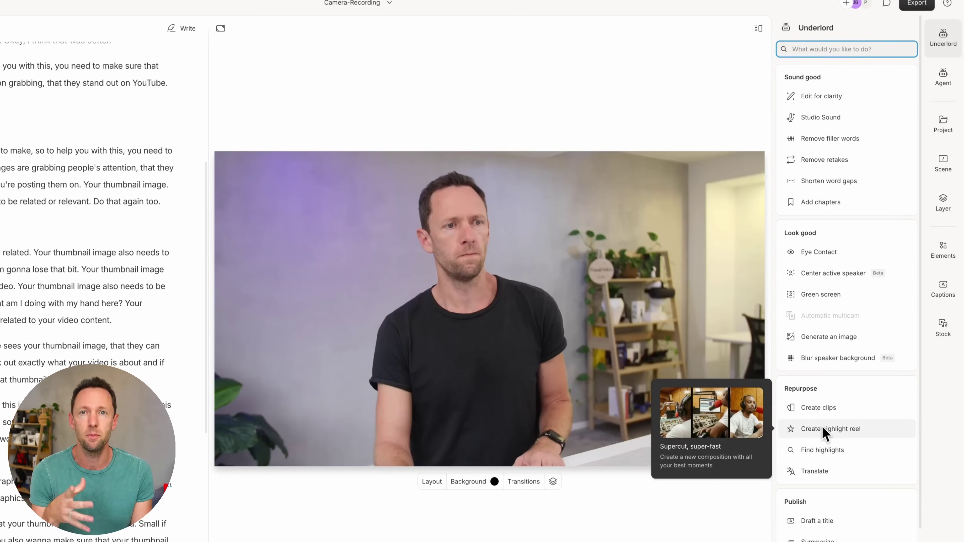
Step: Switch to the Agent Underlord chat and put the cursor in its 'How can I help?' box
click(953, 85)
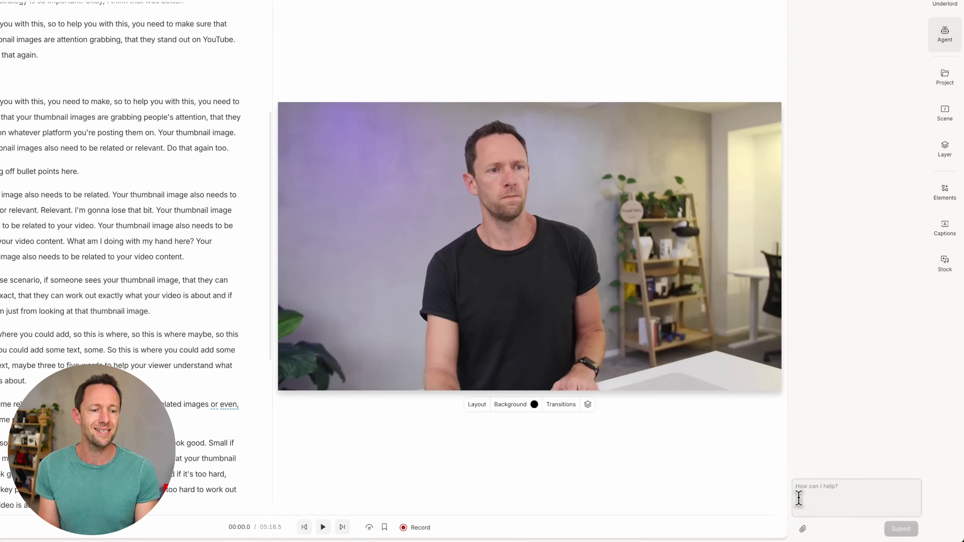
click(900, 483)
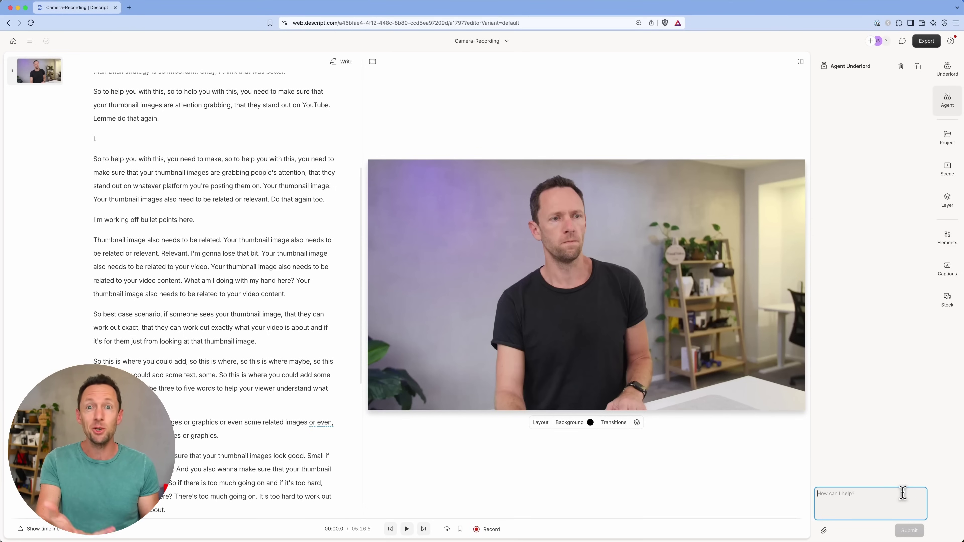
Step: Paste the prepared YouTube Short suggestions request into the Agent prompt and submit it
text(Here is some raw video footage of a short piece of content I'd like to turn into a YouTube short.  What are your suggestions for achieving this?)
drag(817, 493, 911, 495)
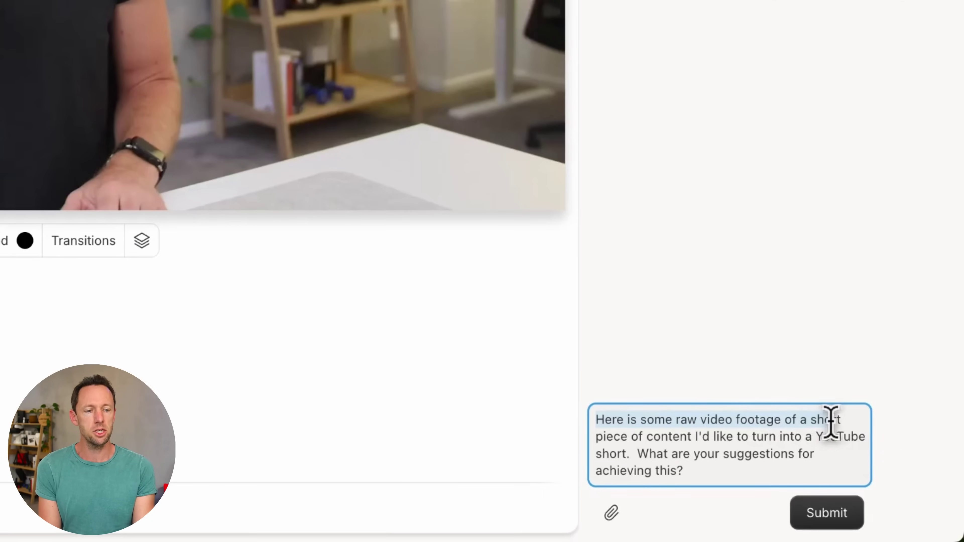
drag(830, 422, 862, 472)
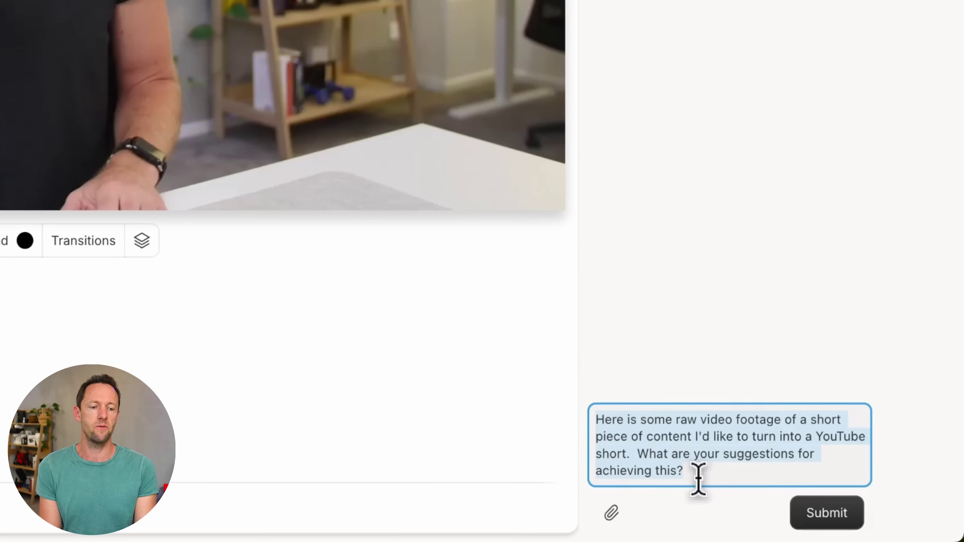
click(835, 513)
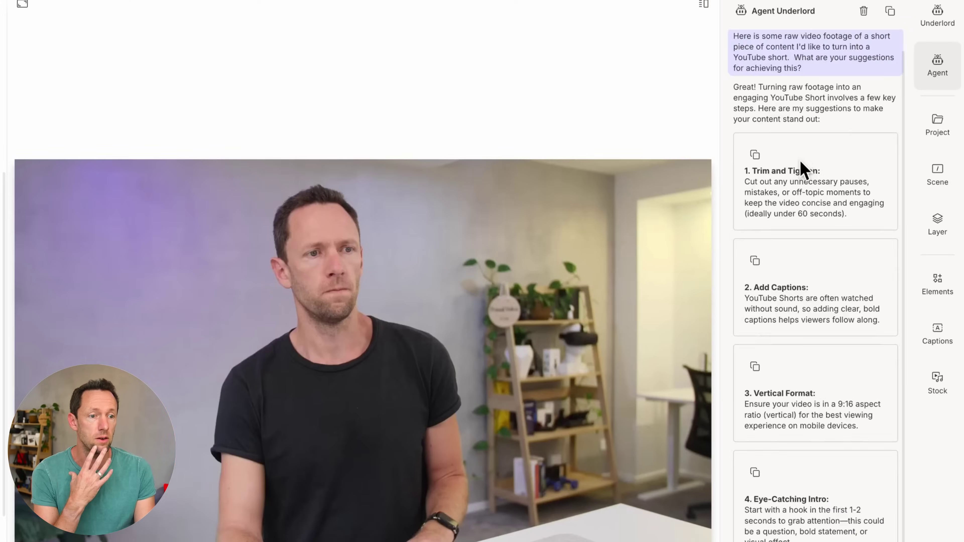
Step: Read through Agent Underlord's seven-point reply, highlighting its opening
scroll(803, 169, down, 8)
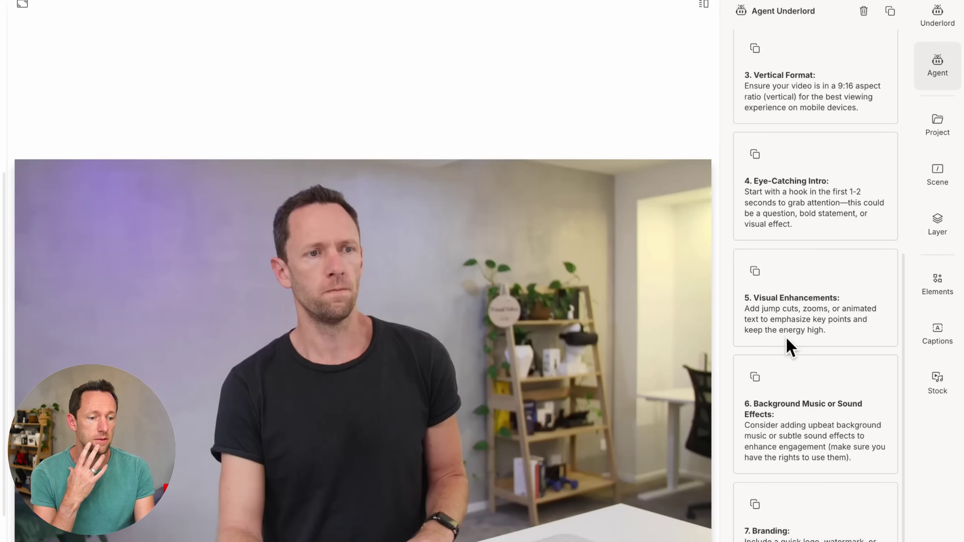
scroll(791, 347, up, 9)
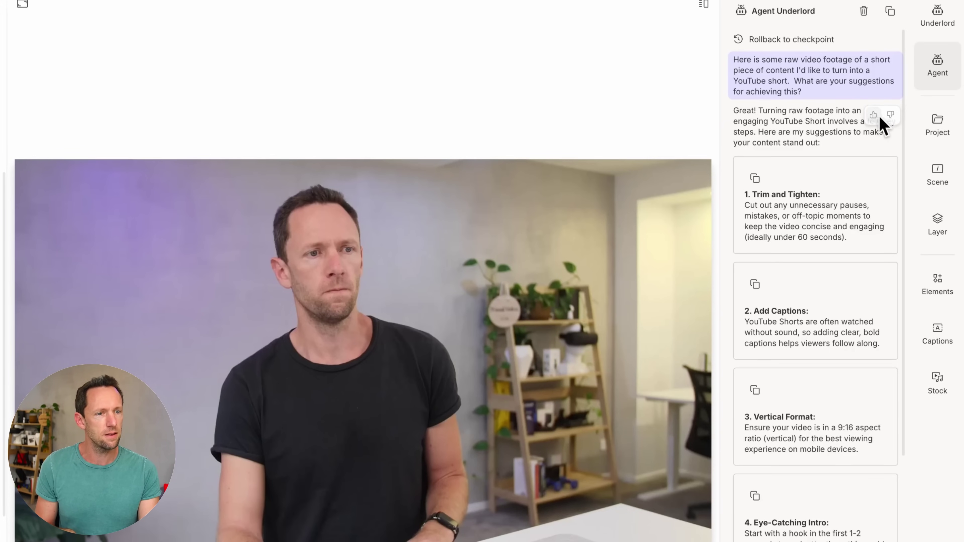
drag(791, 111, 841, 144)
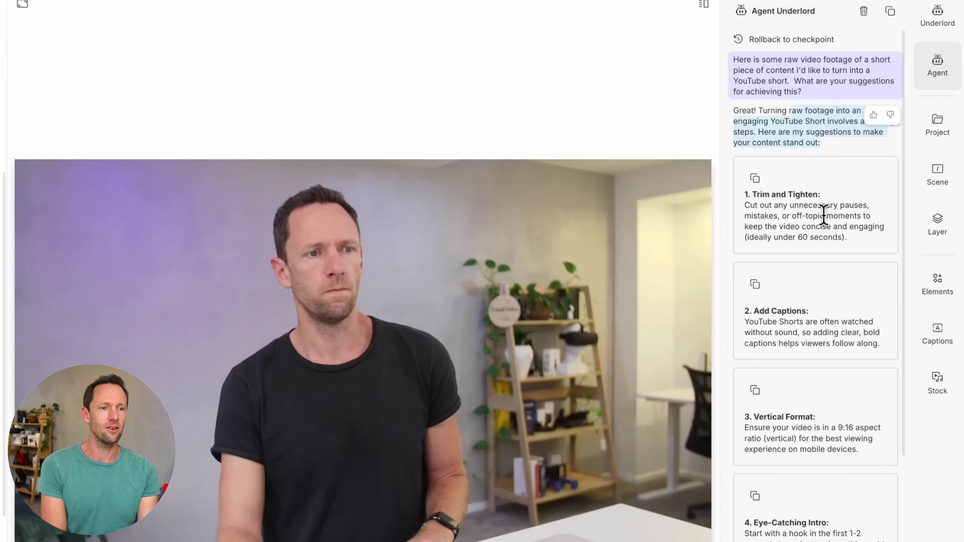
scroll(823, 215, down, 1)
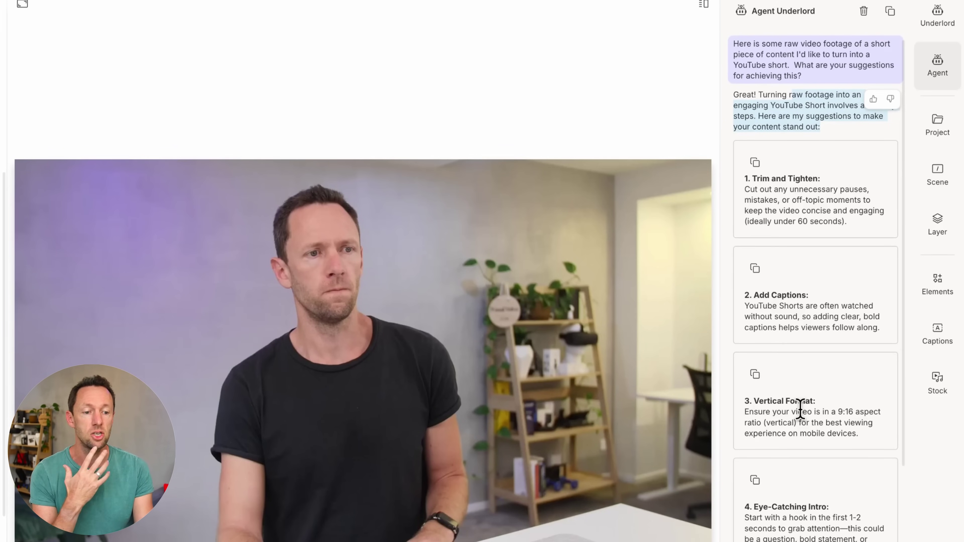
scroll(779, 475, down, 5)
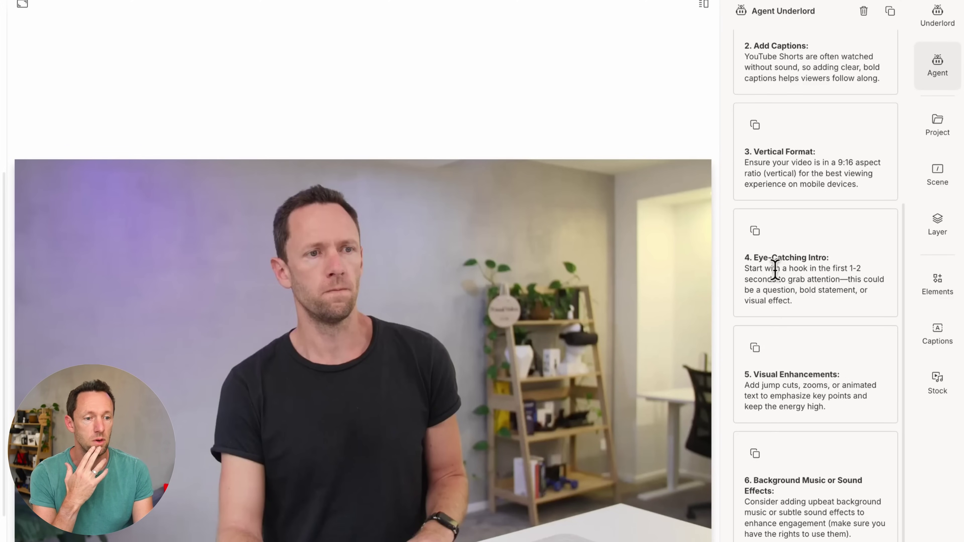
scroll(787, 281, down, 2)
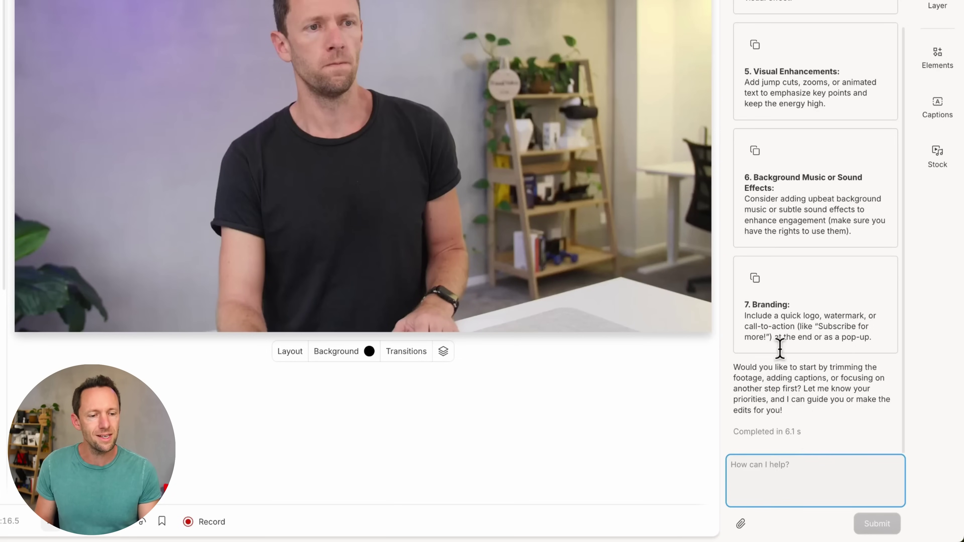
Step: Ask Agent Underlord 'Please perform steps 1 and 3' to trim and convert to 9:16
scroll(850, 178, up, 8)
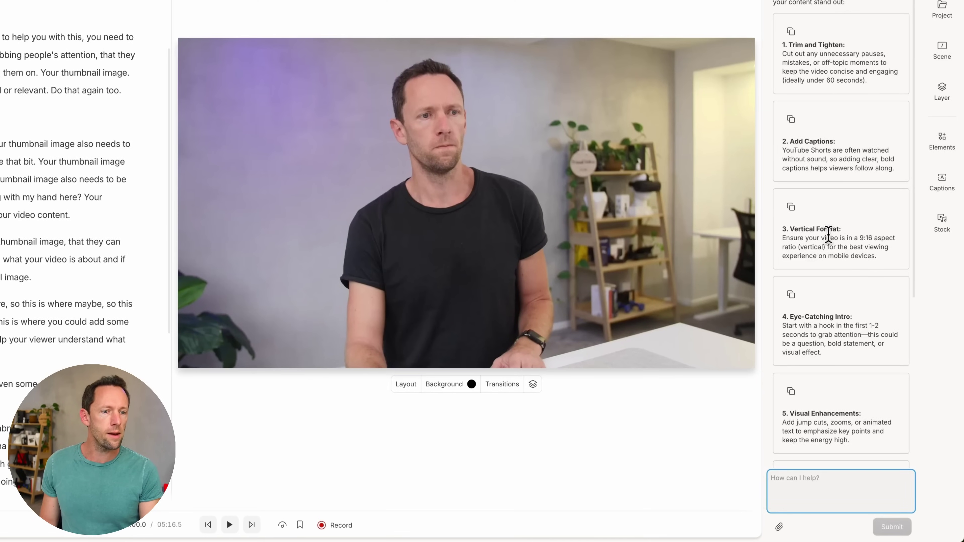
scroll(827, 228, down, 7)
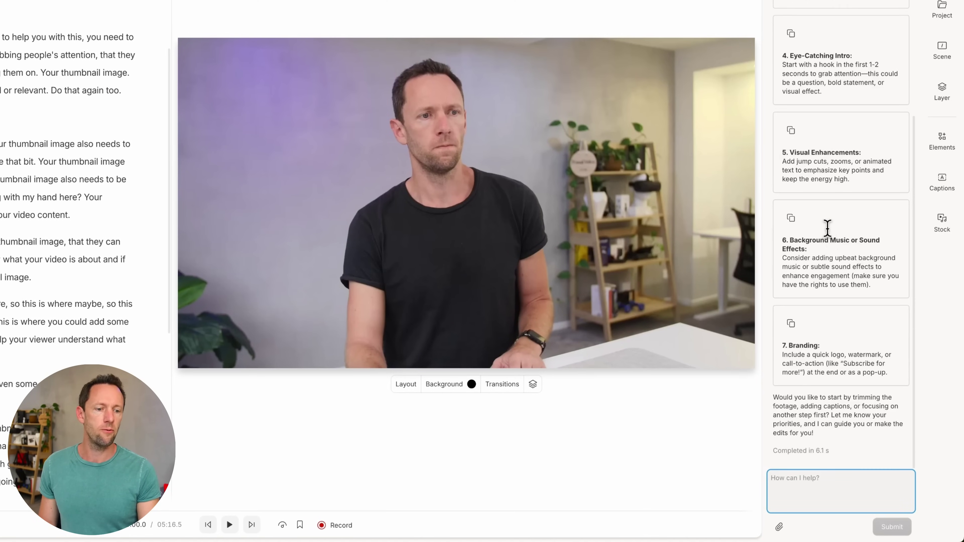
text(Please perform steps 1 and 3)
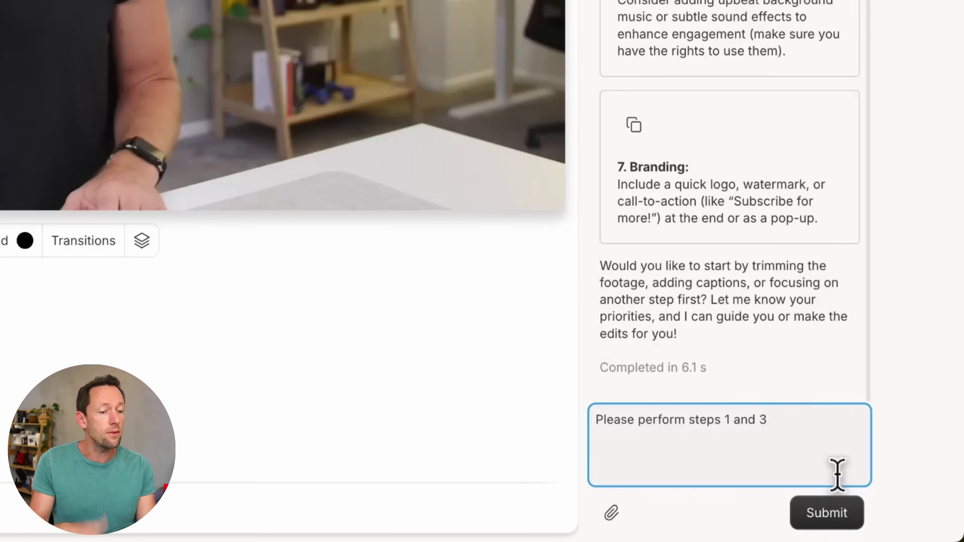
click(827, 512)
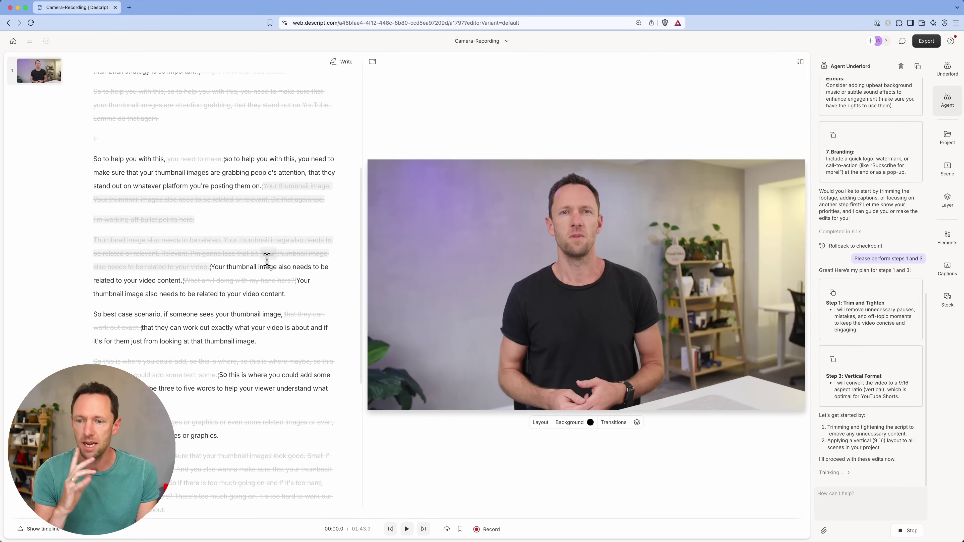
Step: Review the trimmed transcript and the 9:16 scenes with the 'Thumbnail Strategy' title card
scroll(267, 259, down, 10)
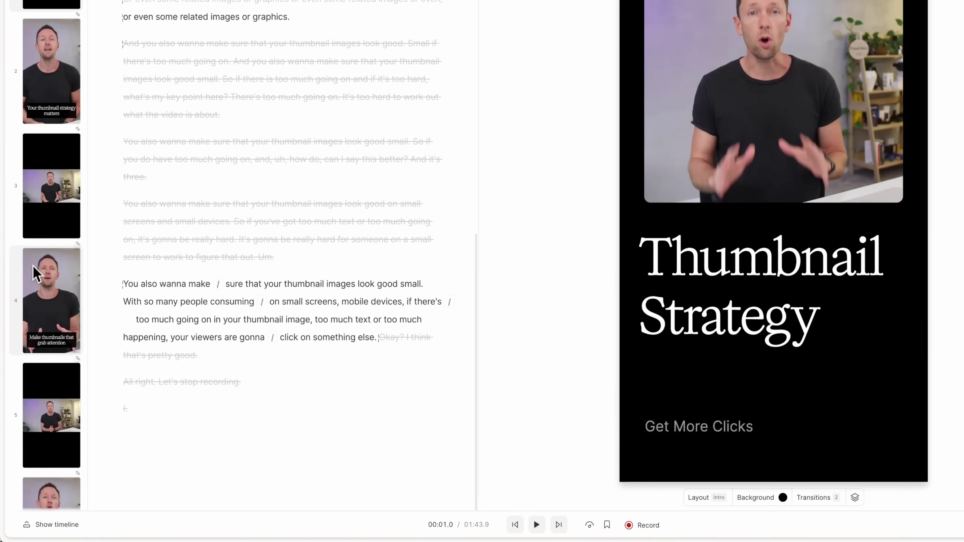
scroll(72, 310, down, 10)
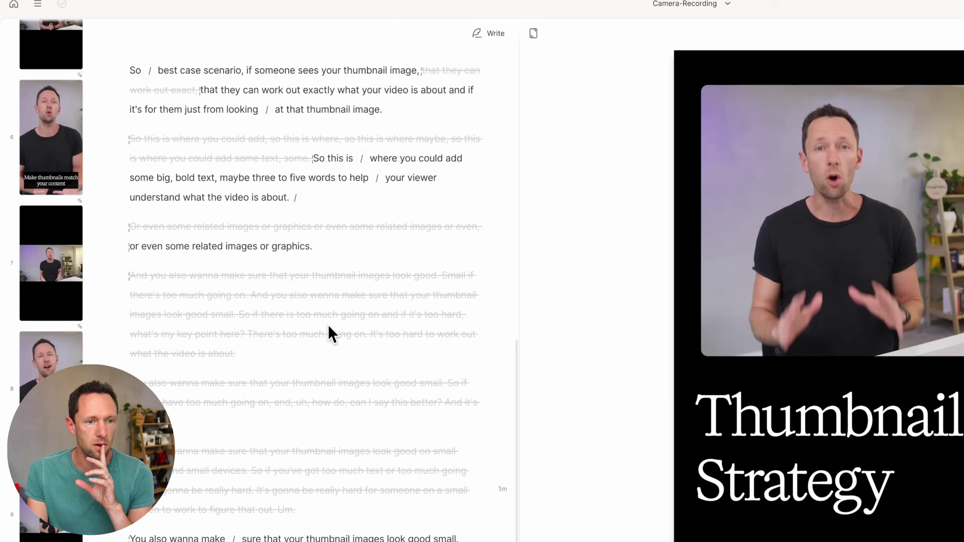
scroll(327, 324, up, 15)
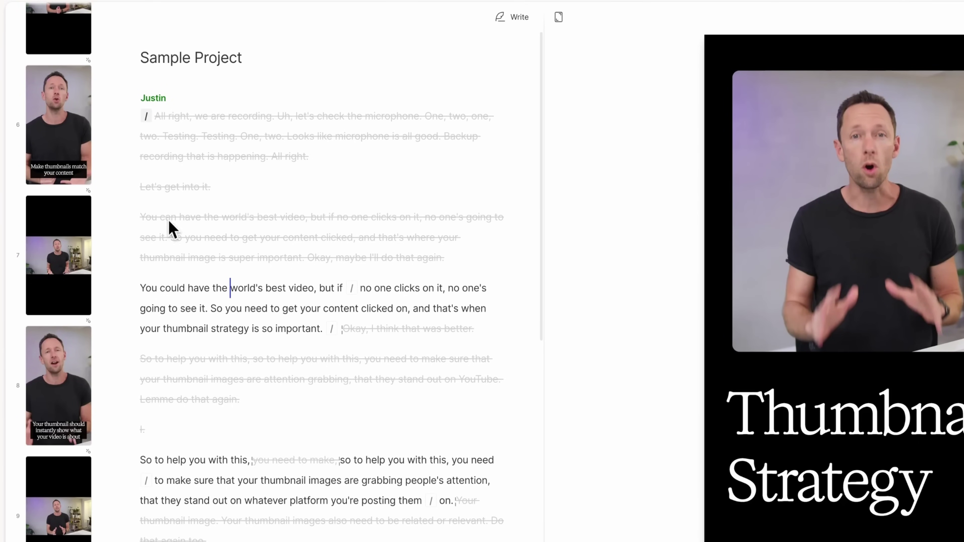
Step: Strike out the repeated phrase 'So to help you with this,' in the script
drag(140, 216, 496, 239)
click(256, 243)
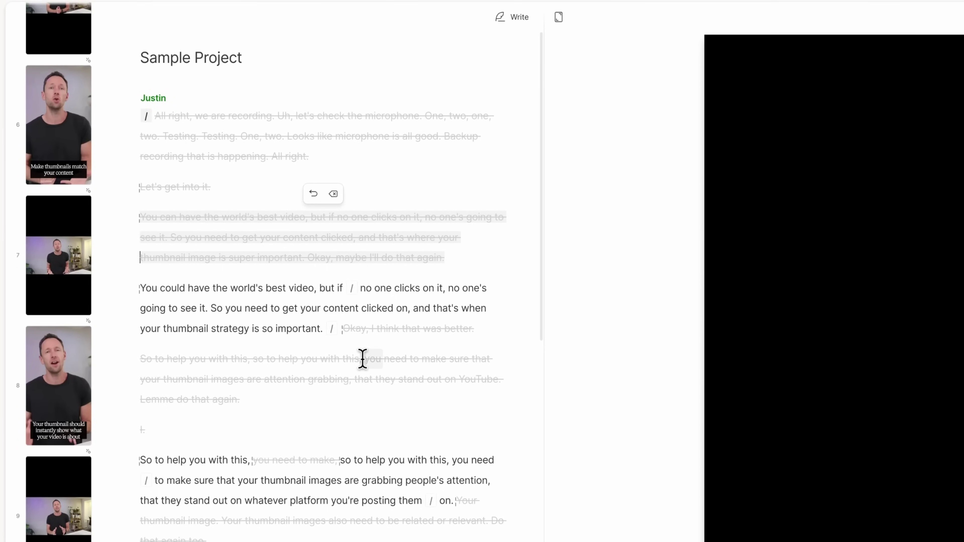
mouse_move(147, 460)
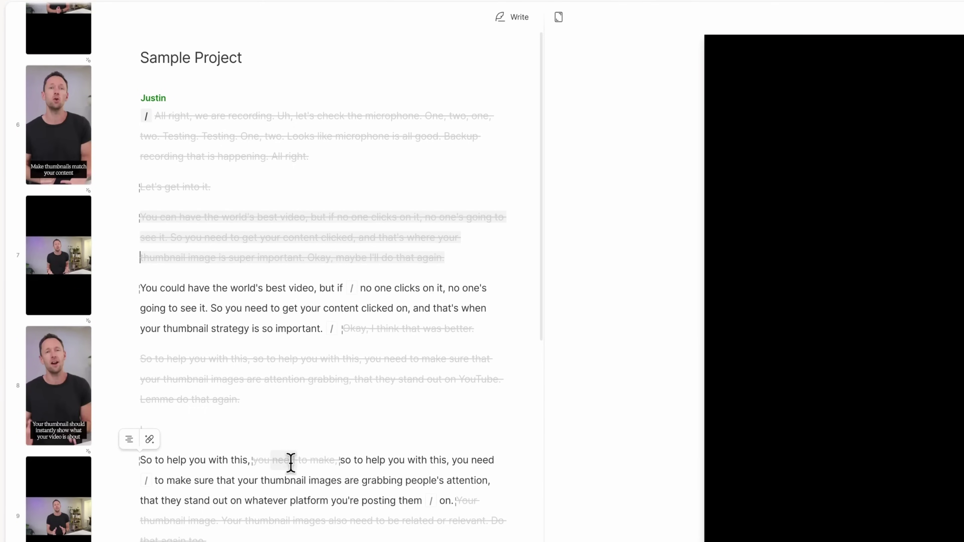
mouse_move(337, 459)
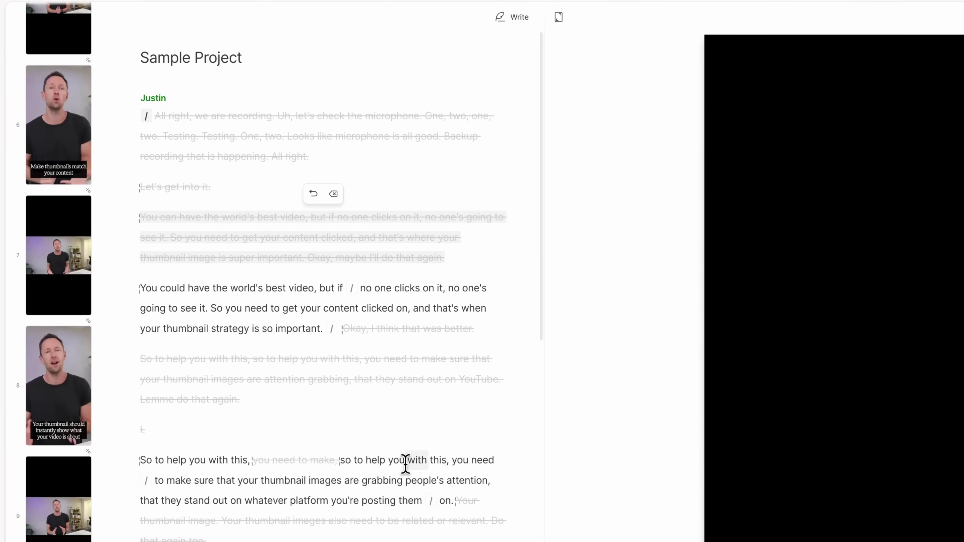
drag(252, 460, 131, 460)
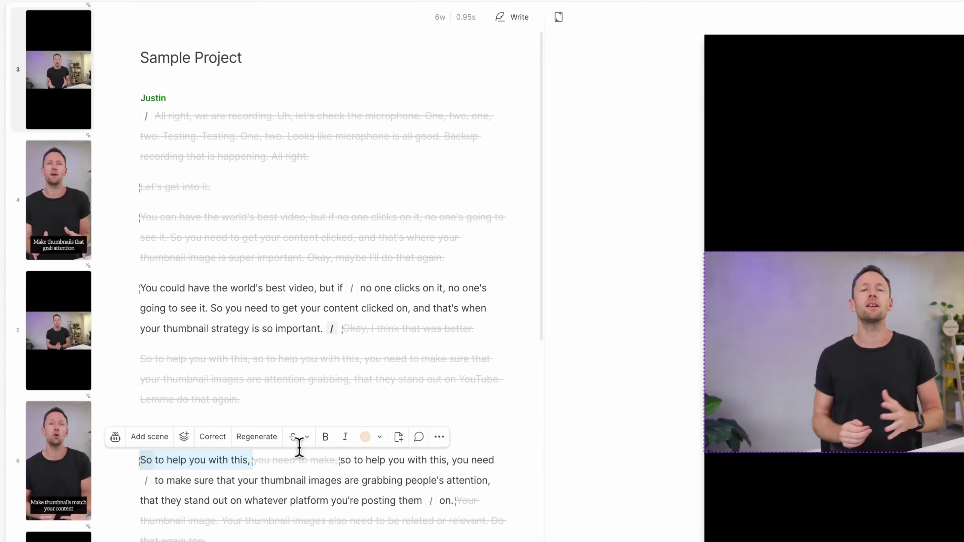
click(293, 438)
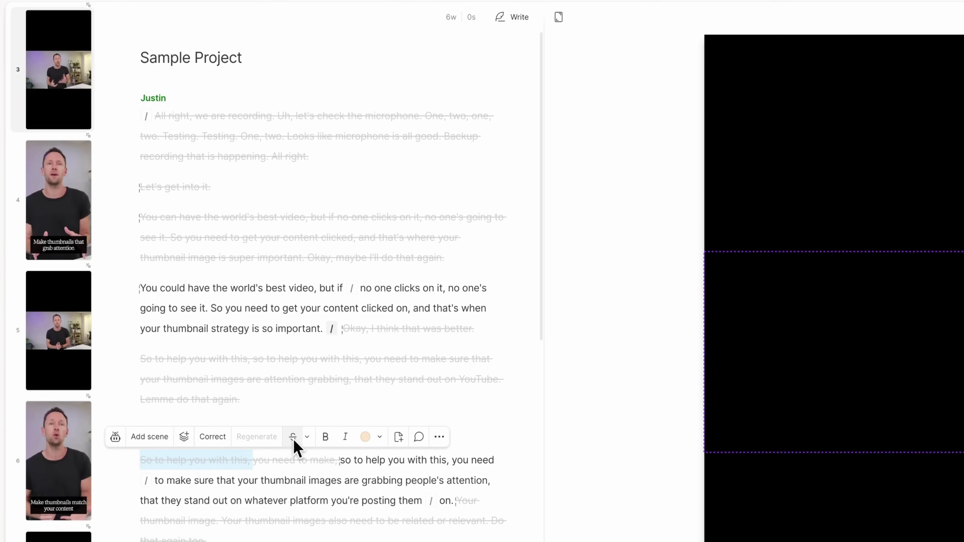
click(324, 408)
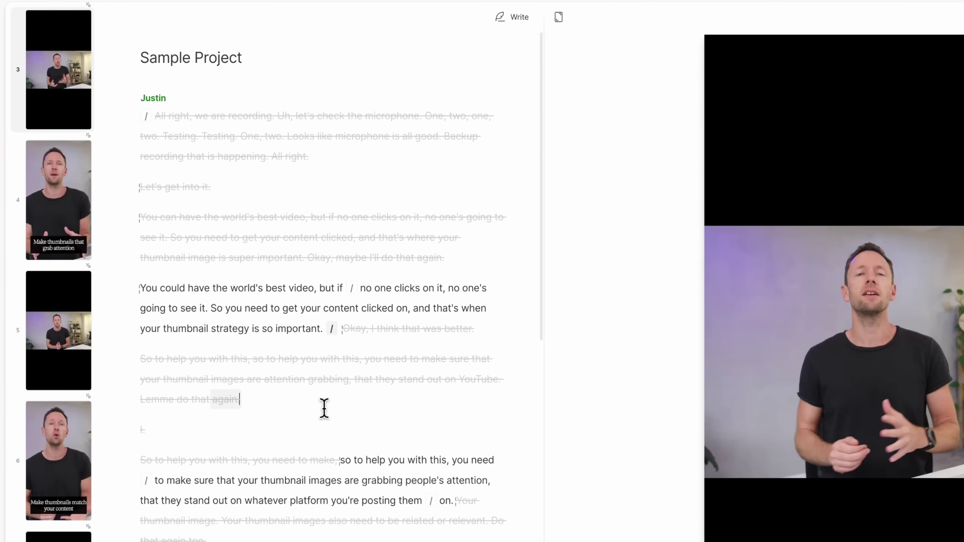
Step: Strike out the duplicate thumbnail-relevance sentence further down the script
scroll(324, 408, down, 10)
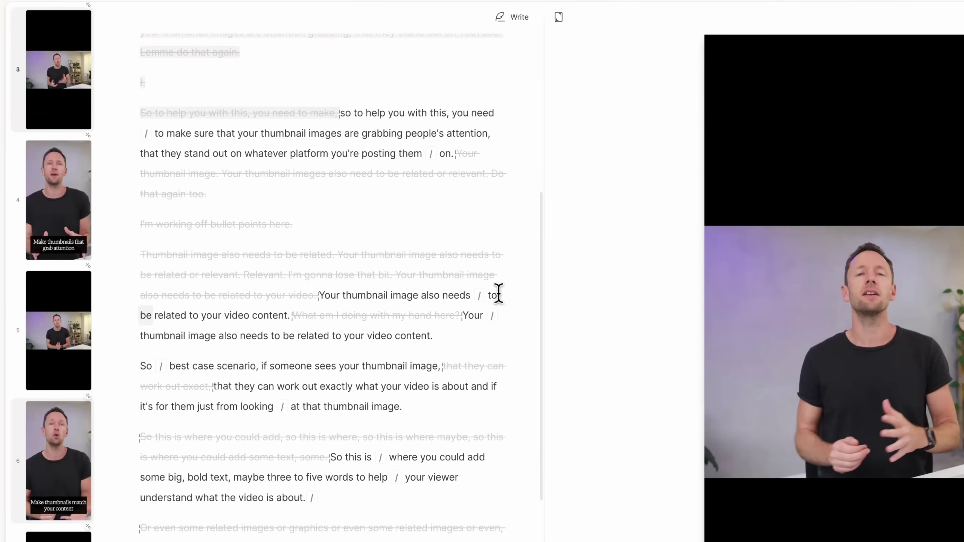
mouse_move(295, 320)
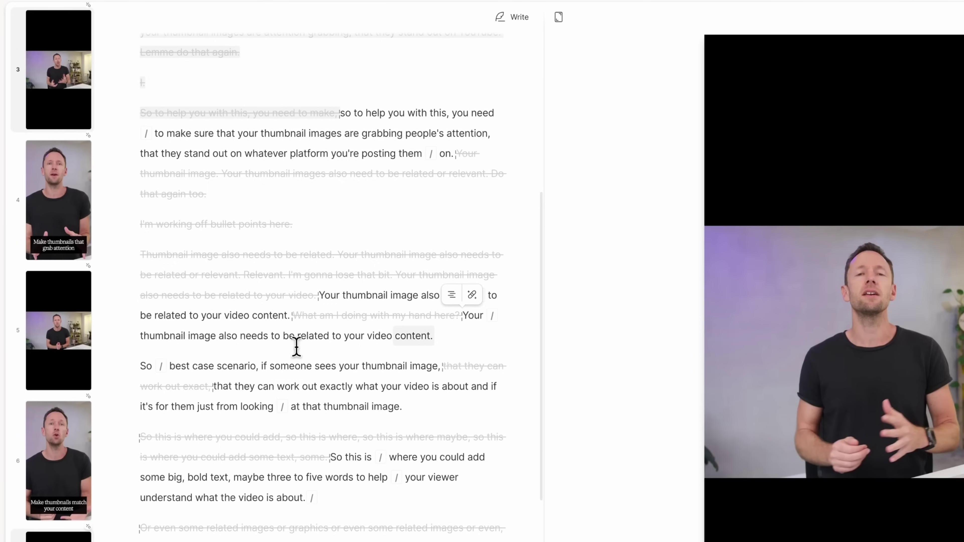
drag(318, 296, 291, 315)
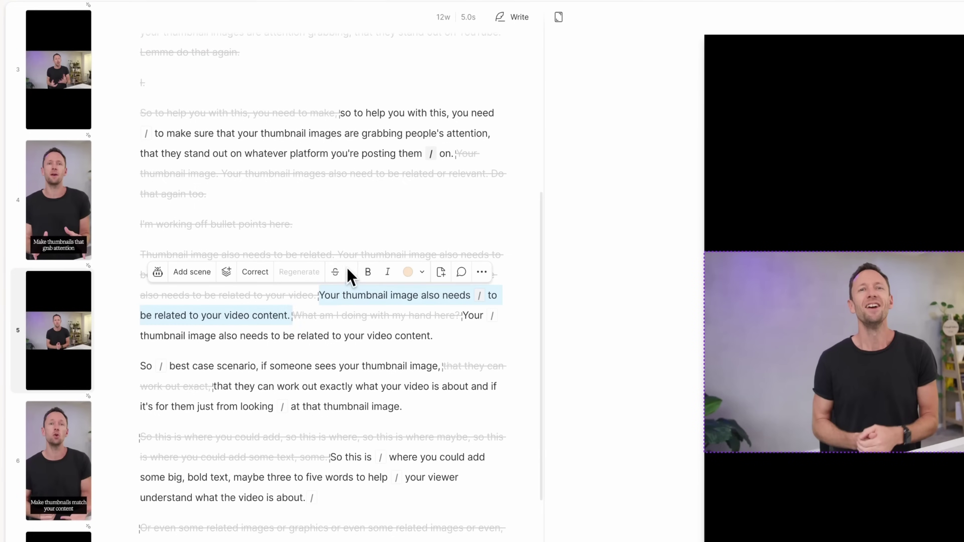
click(335, 274)
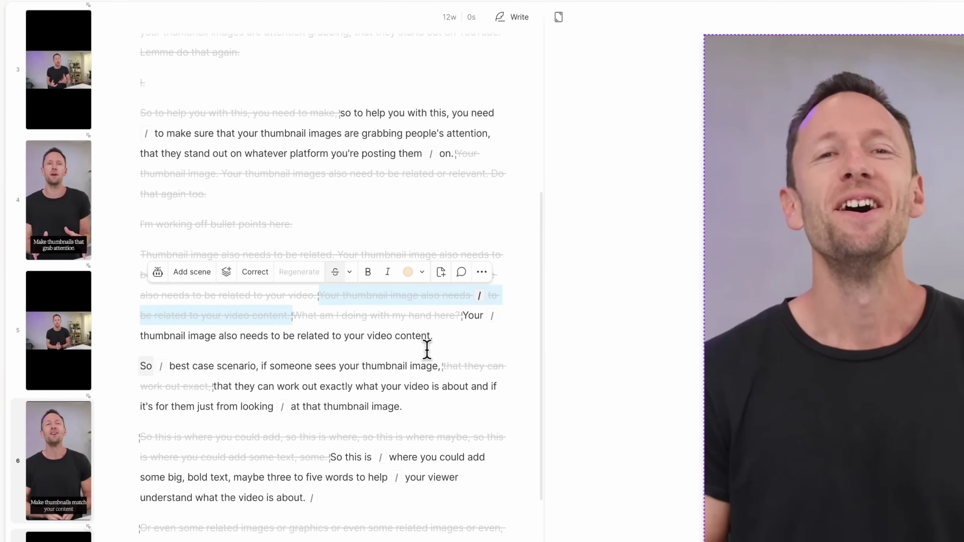
scroll(381, 424, down, 10)
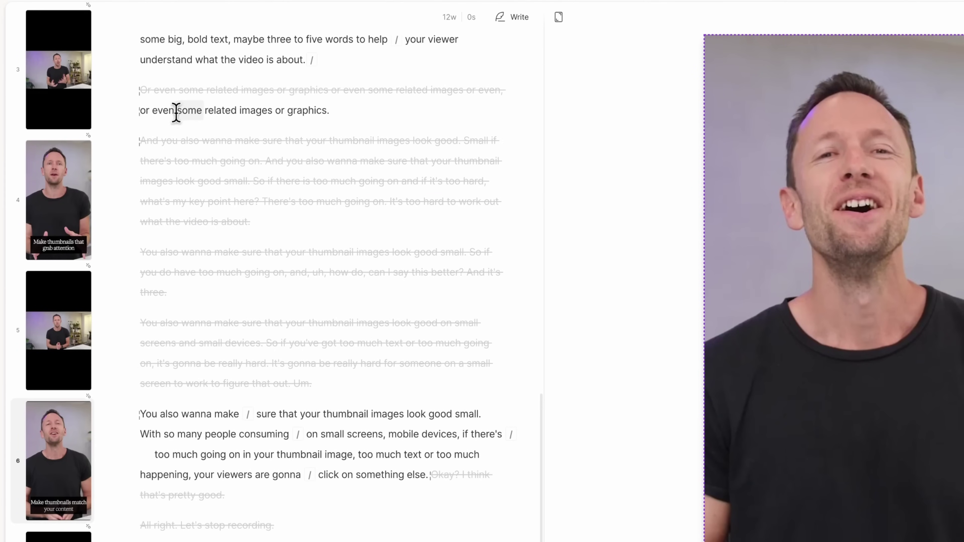
scroll(305, 332, down, 5)
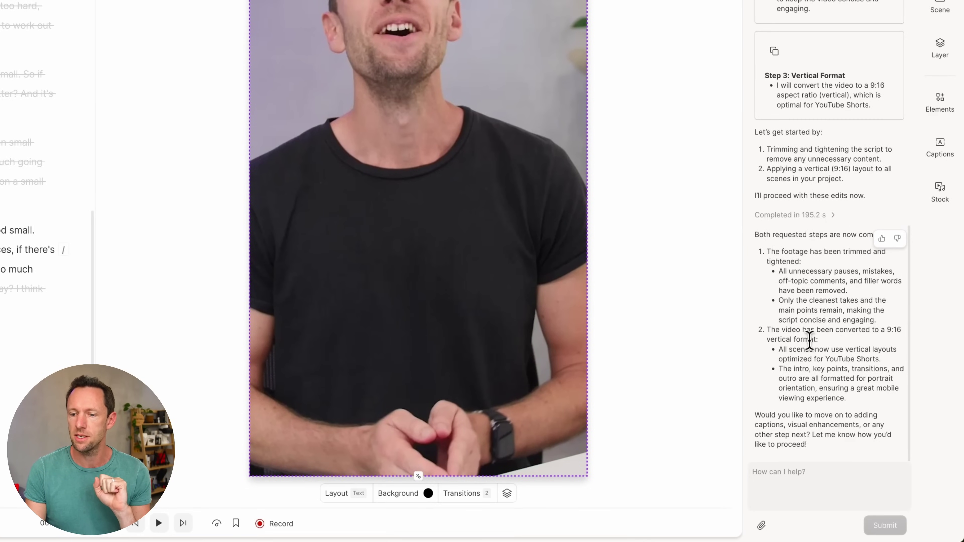
drag(779, 348, 887, 366)
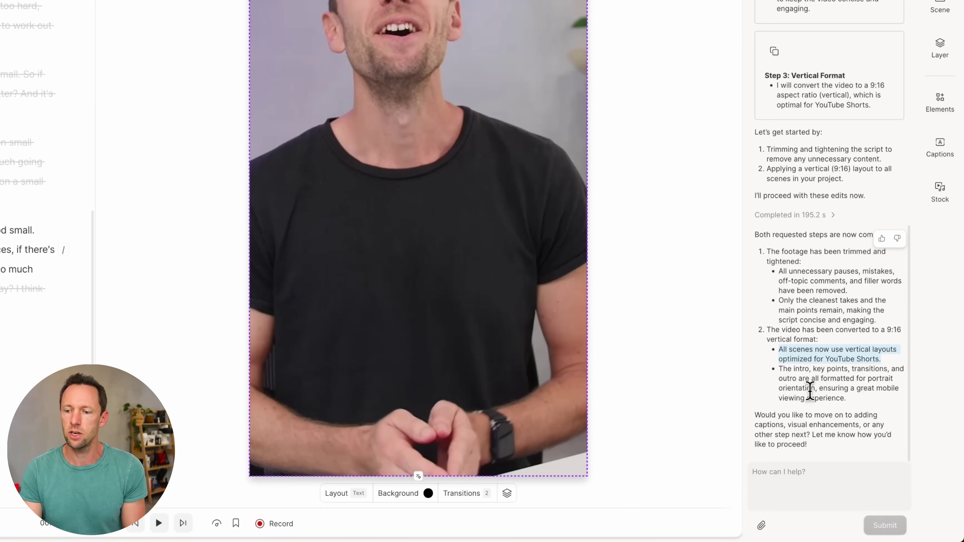
drag(755, 414, 884, 422)
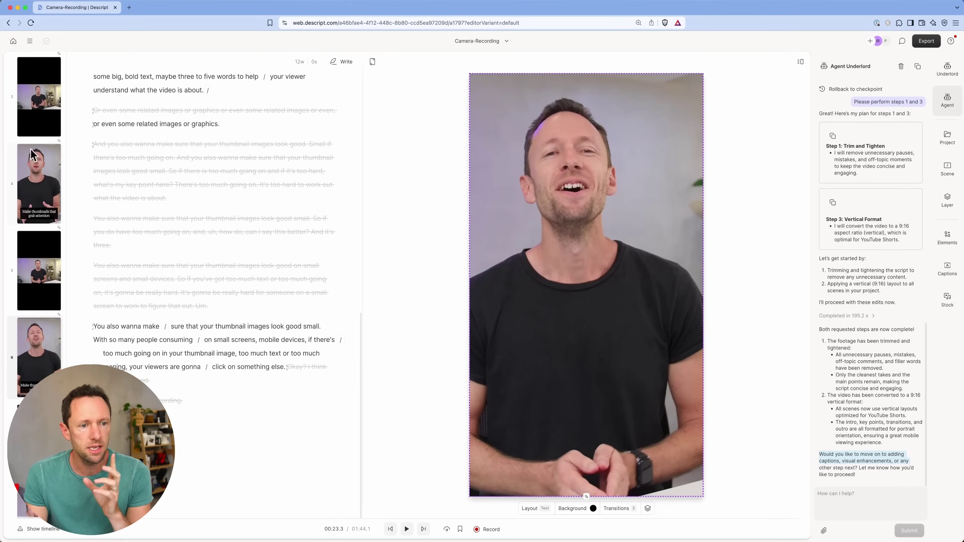
Step: Preview the scene 3, 4 and 5 thumbnails to check their framing
click(28, 91)
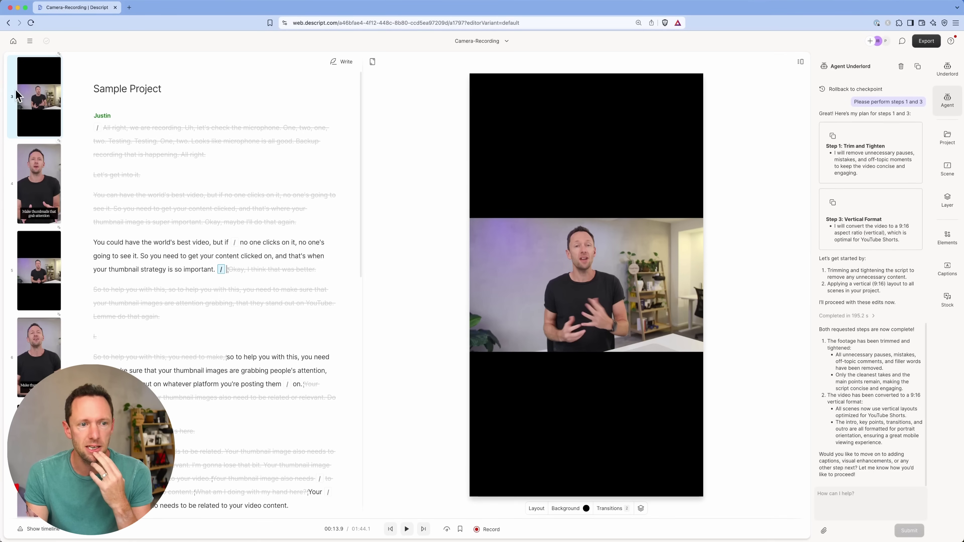
click(48, 186)
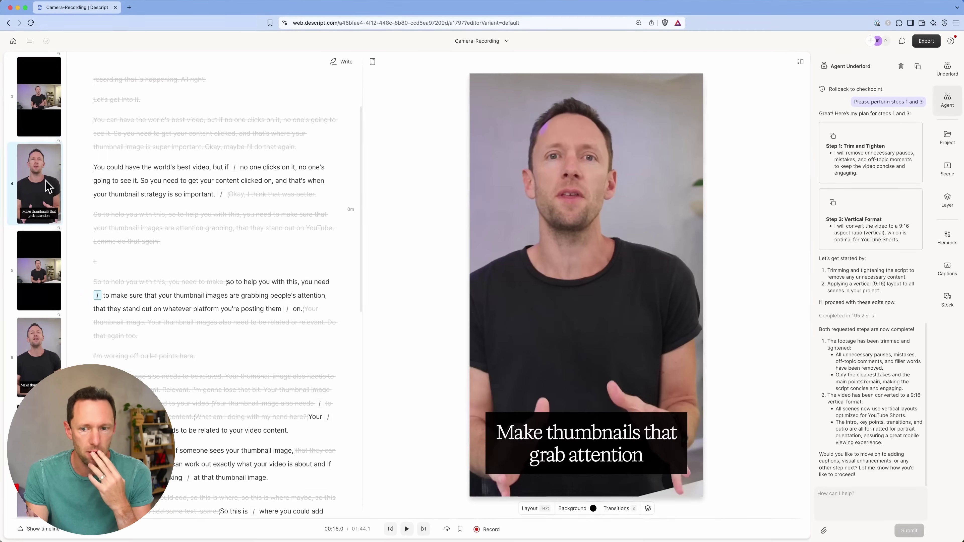
click(41, 240)
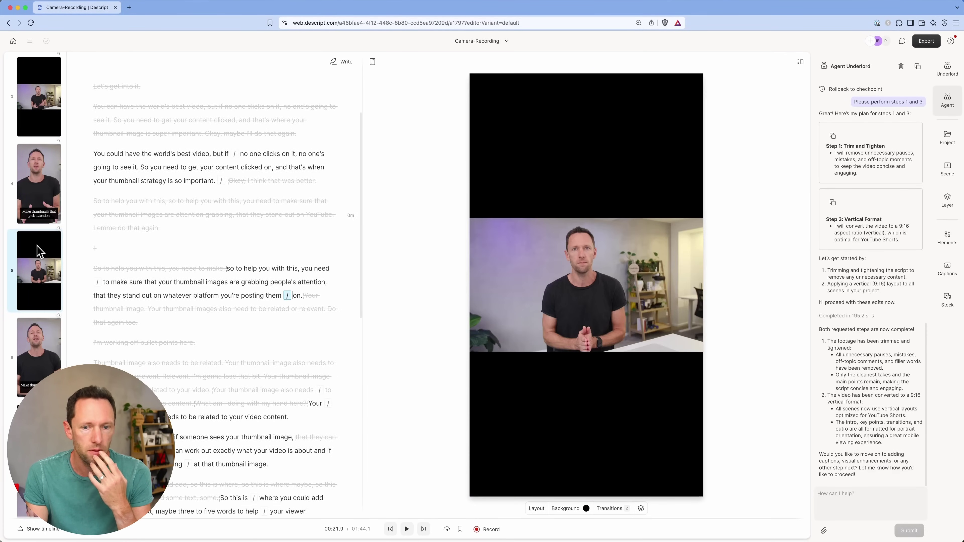
scroll(43, 321, down, 15)
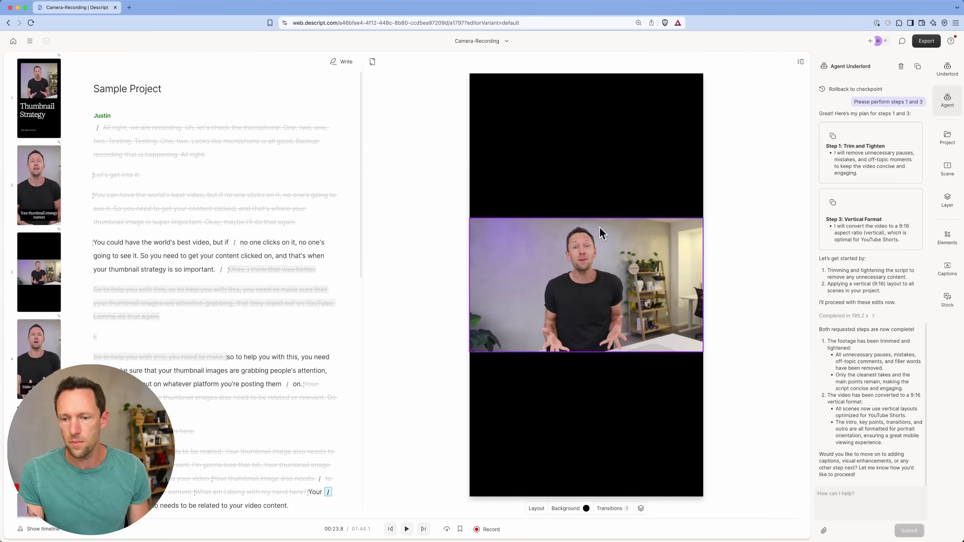
Step: Submit a request to scale up unscaled 16:9 scenes like scene 3, correcting 19:6 to 9:16
click(825, 504)
text(I noticed)
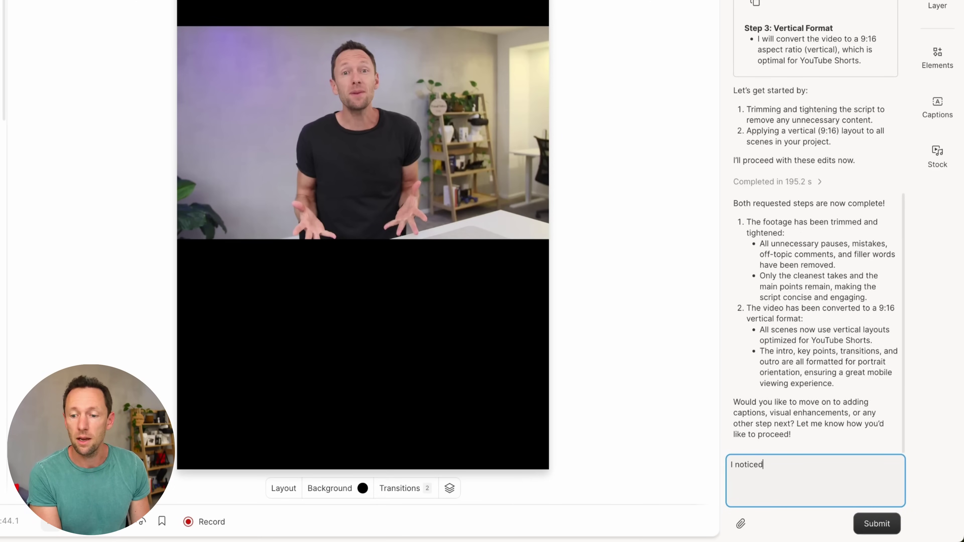
key(super+v)
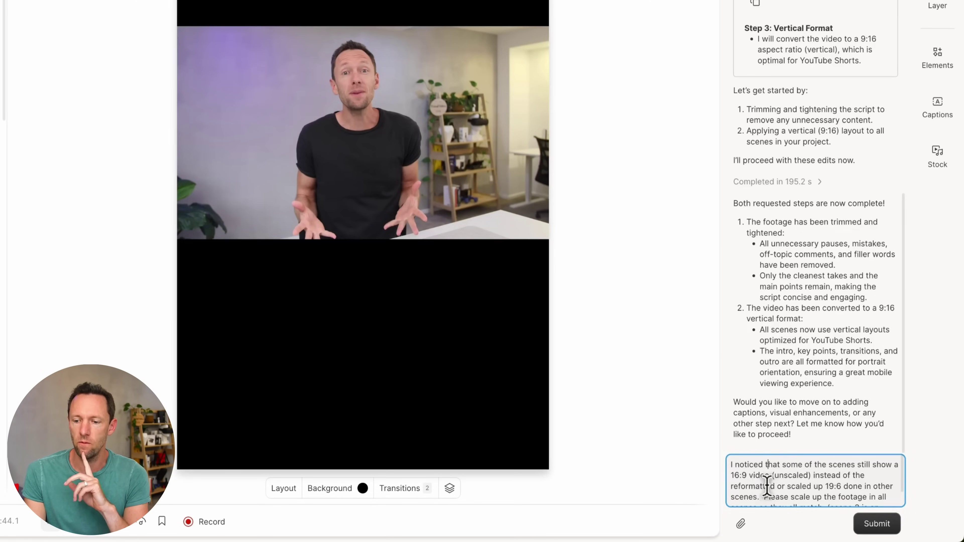
click(767, 464)
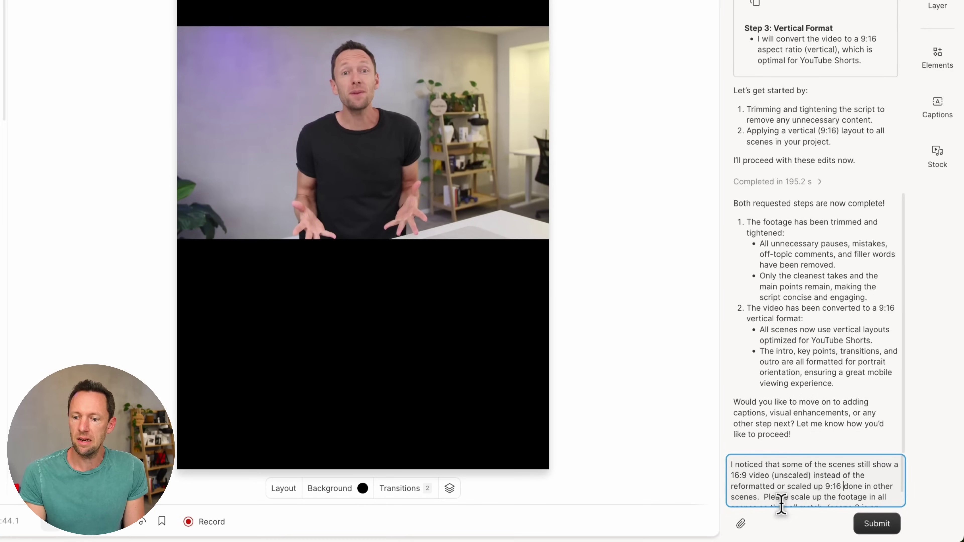
scroll(768, 485, down, 1)
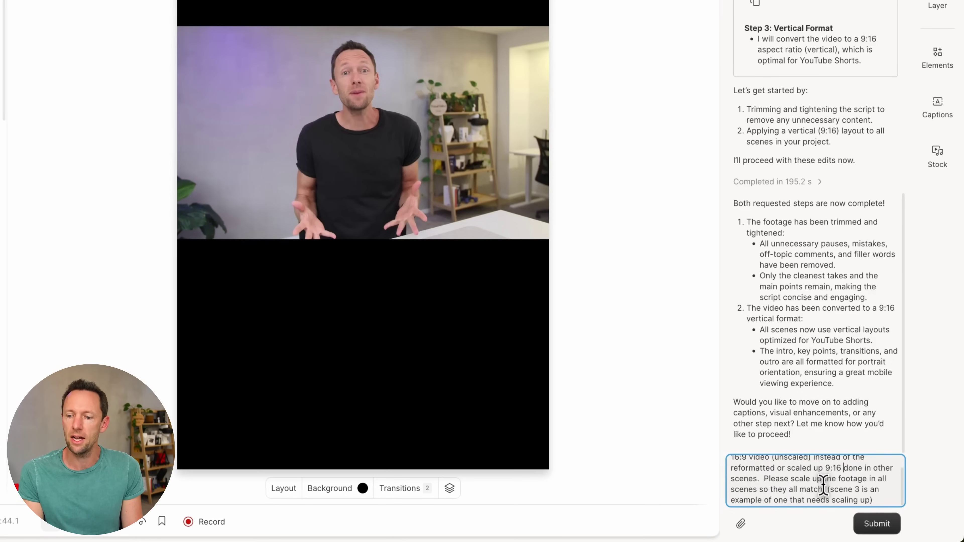
scroll(823, 486, down, 1)
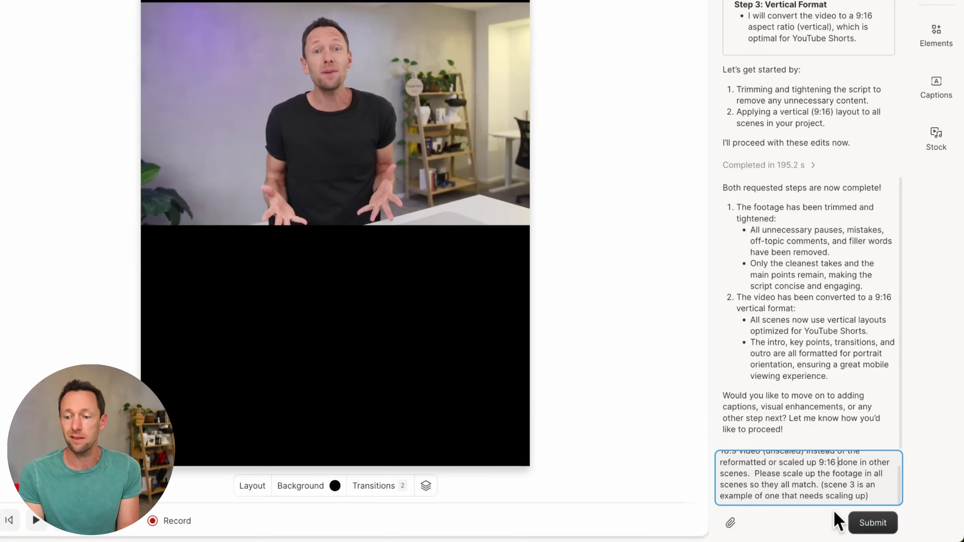
click(859, 523)
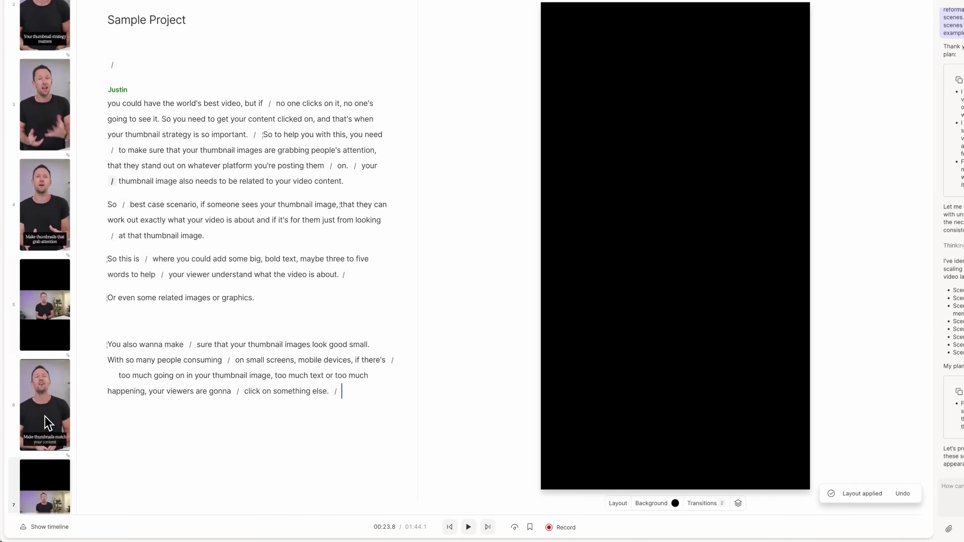
Step: Check the scene thumbnails all fill the 9:16 frame and highlight Underlord's summary
scroll(47, 421, down, 10)
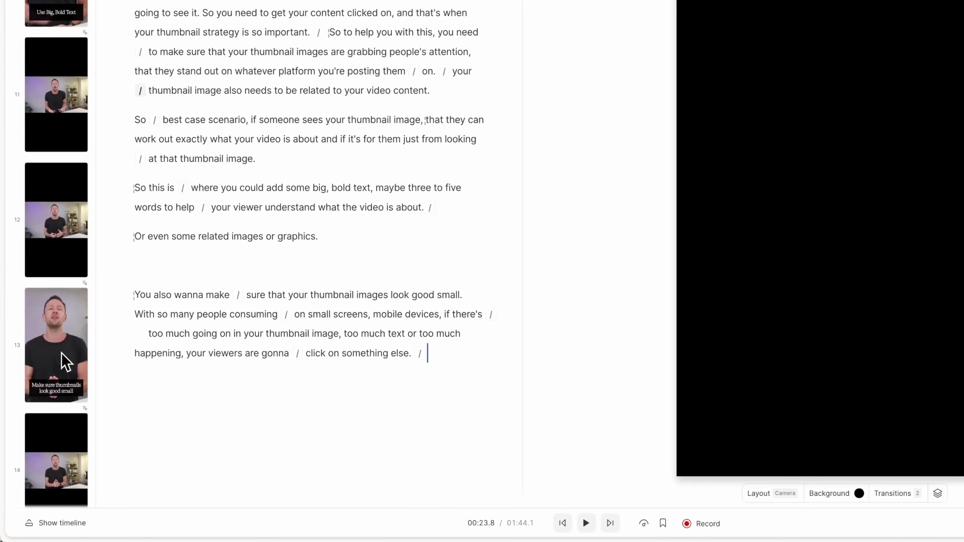
scroll(65, 363, down, 5)
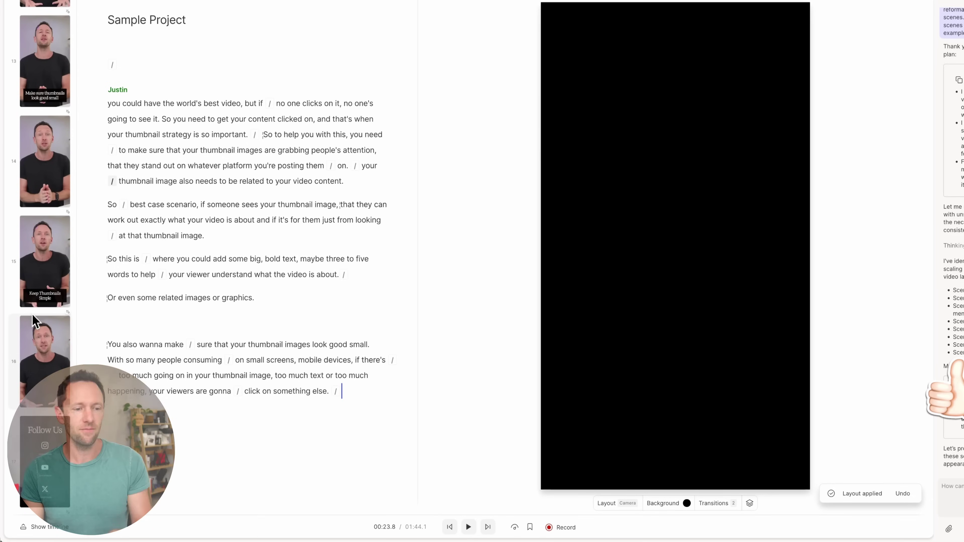
scroll(47, 134, up, 5)
scroll(49, 134, up, 10)
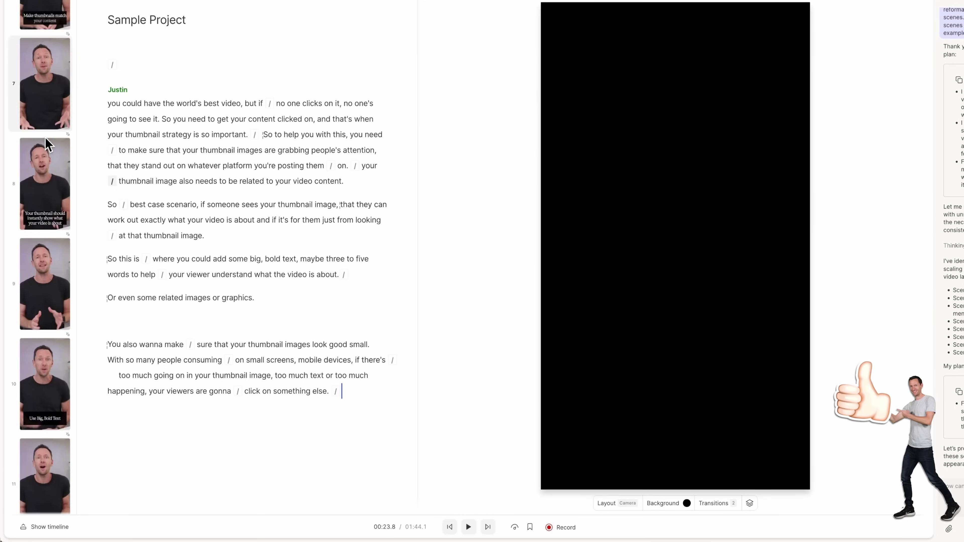
scroll(47, 142, up, 3)
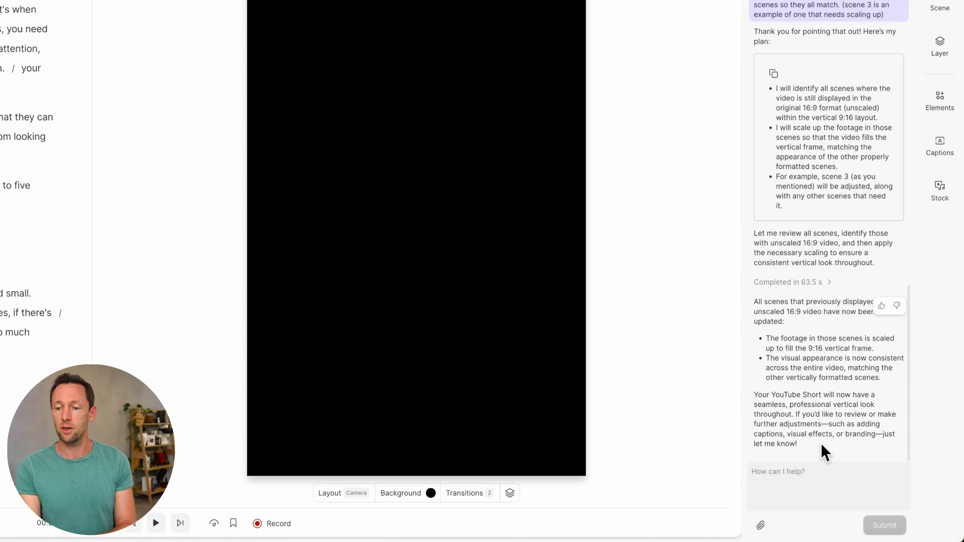
drag(766, 395, 889, 448)
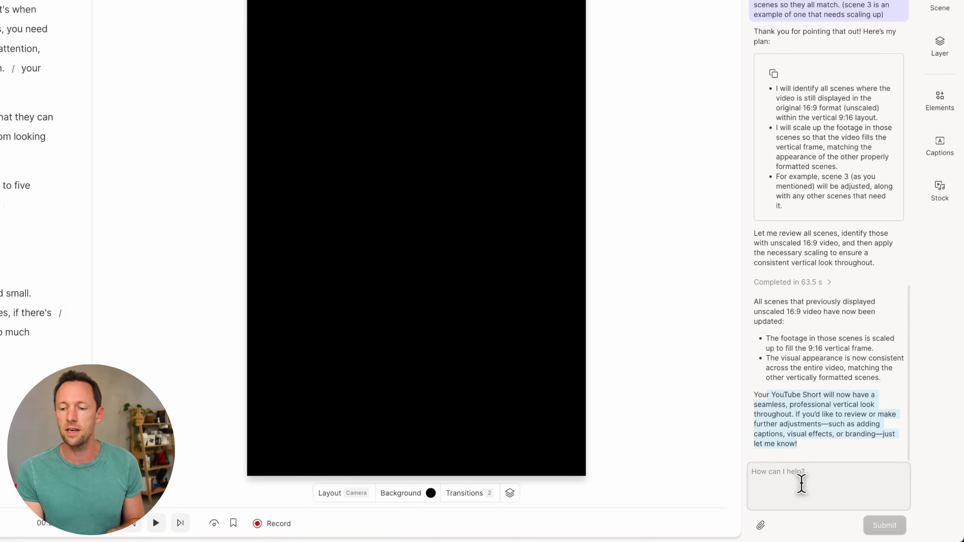
Step: Send Underlord 'please add captions and visual effects' and highlight the captions step of its plan
click(801, 485)
text(please )
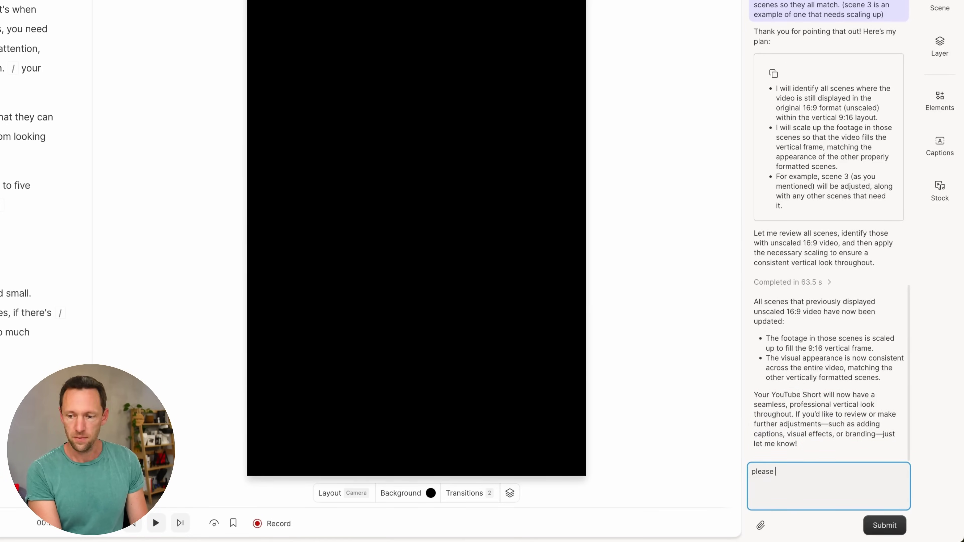
text(add ca)
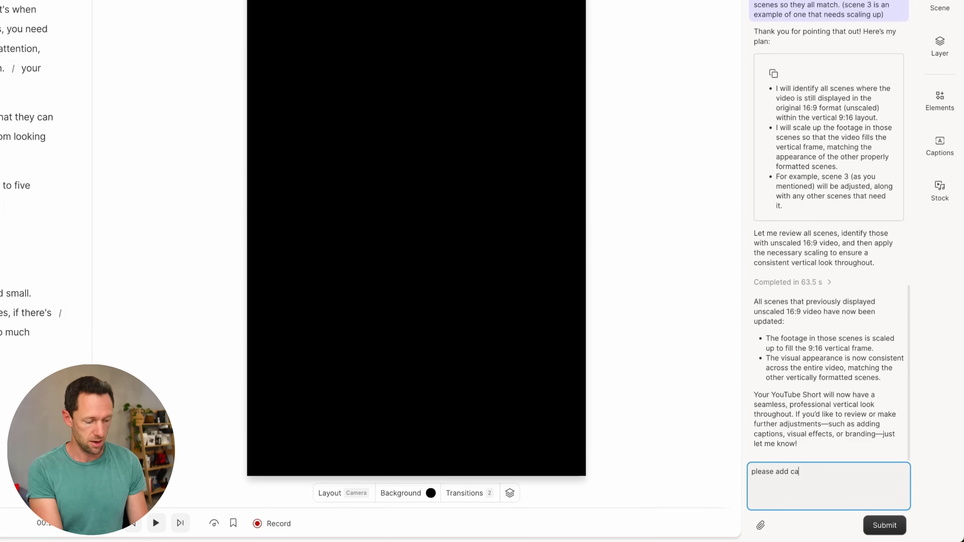
text(ptions and visual effects)
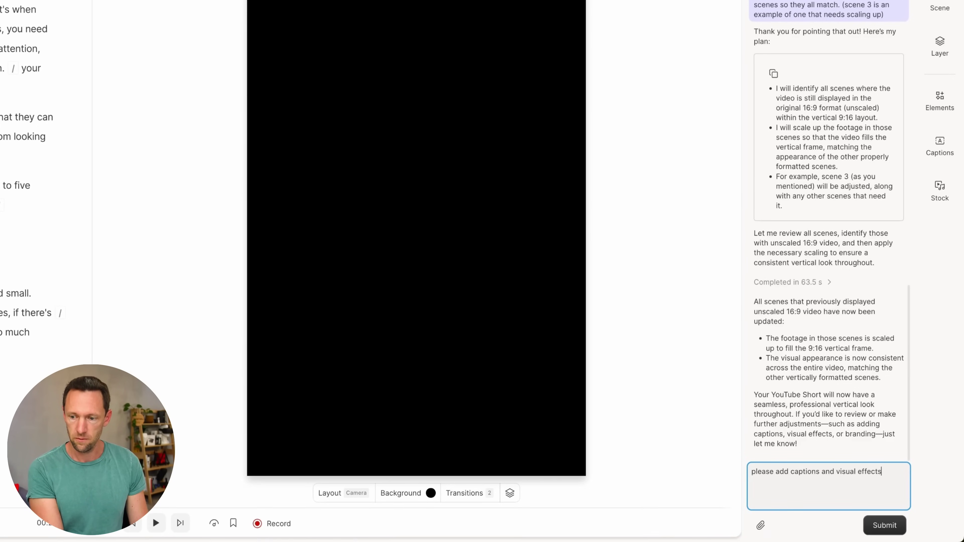
key(Return)
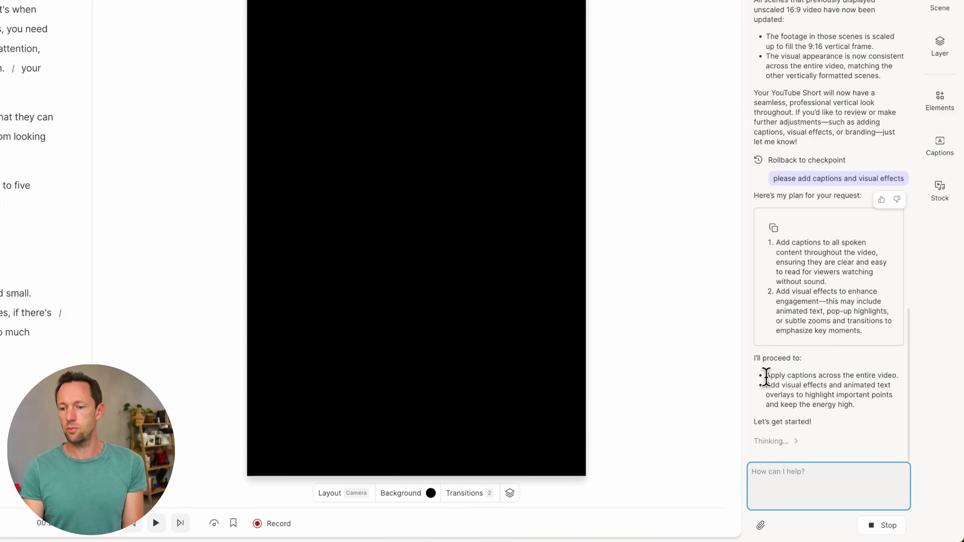
drag(765, 376, 884, 377)
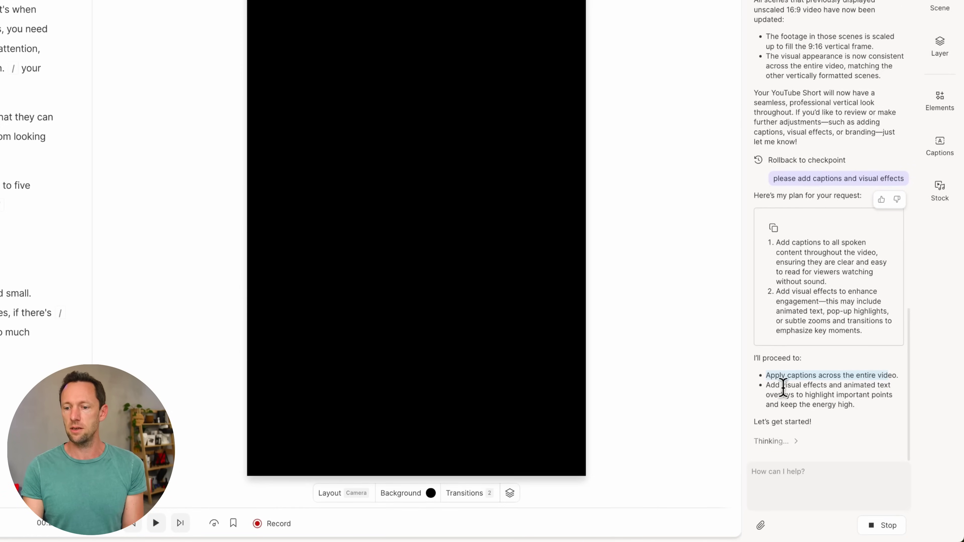
Step: Clear the marked plan text and check the spoken captions on scenes 1 and 2
click(769, 387)
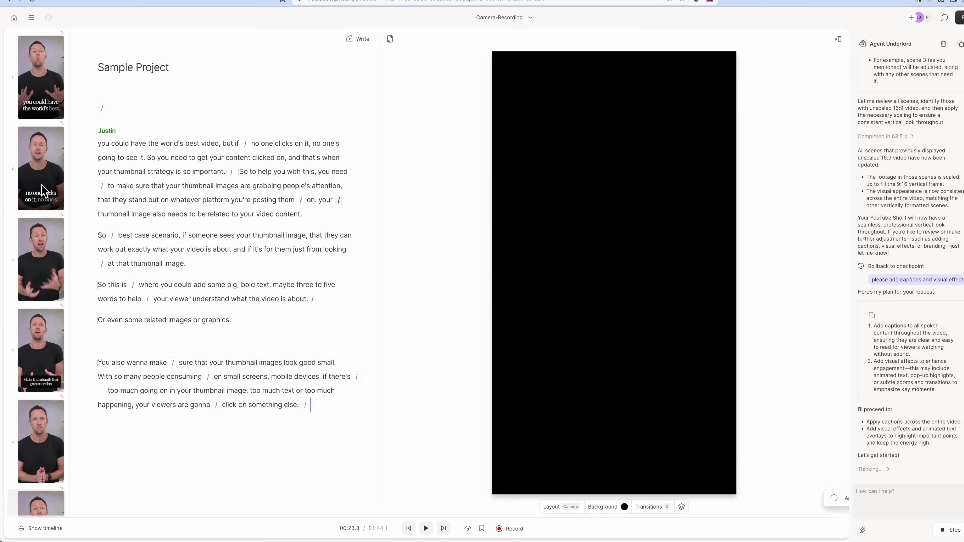
click(40, 108)
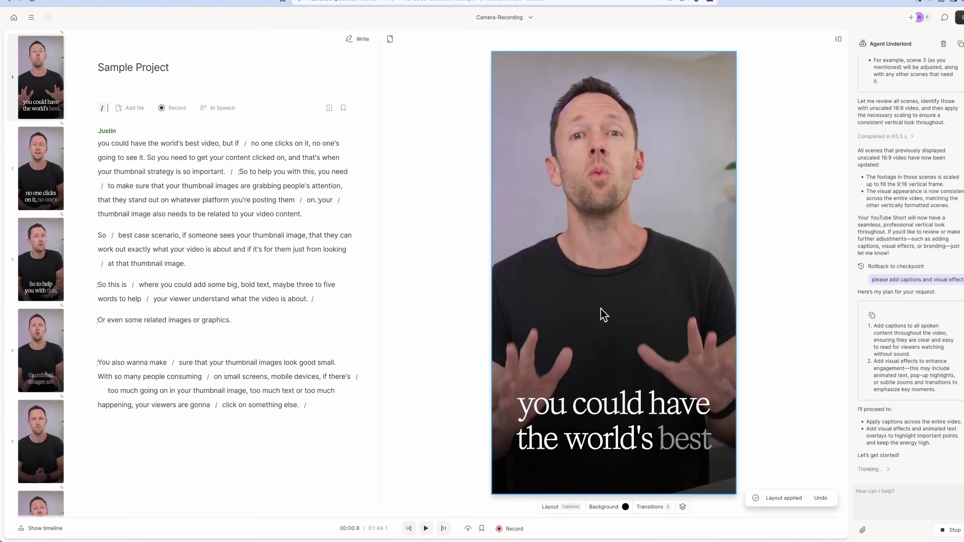
click(52, 168)
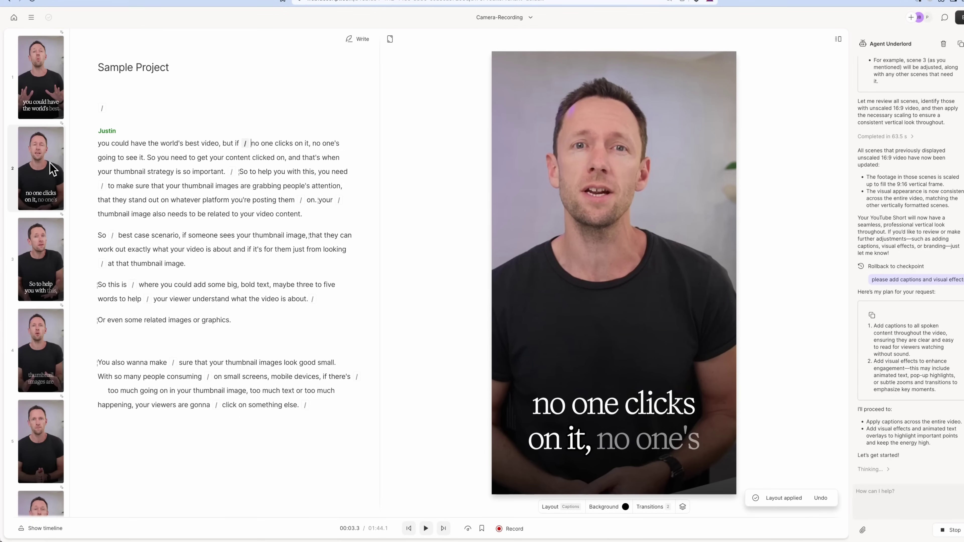
Step: Jump to the Follow Us outro card at the end of the Short
scroll(53, 168, down, 10)
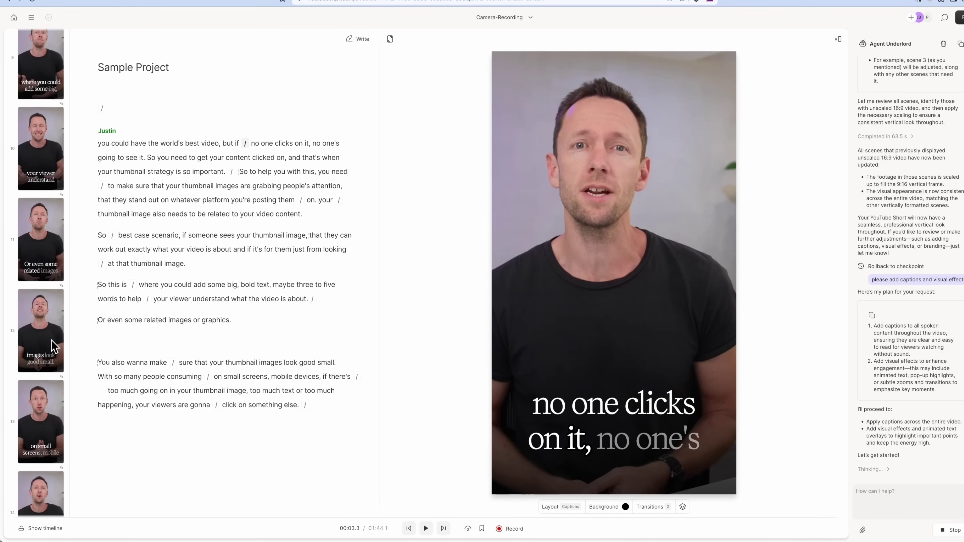
scroll(53, 346, down, 5)
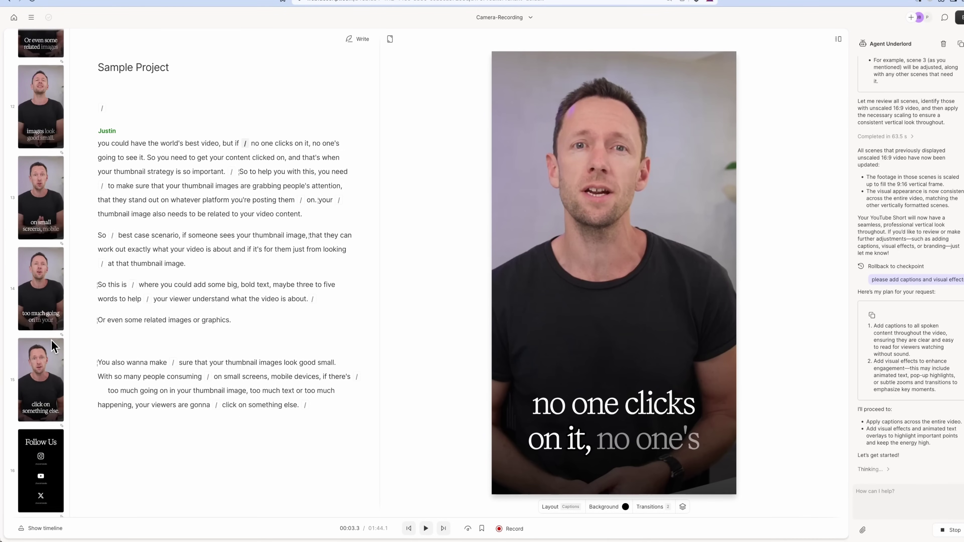
click(58, 459)
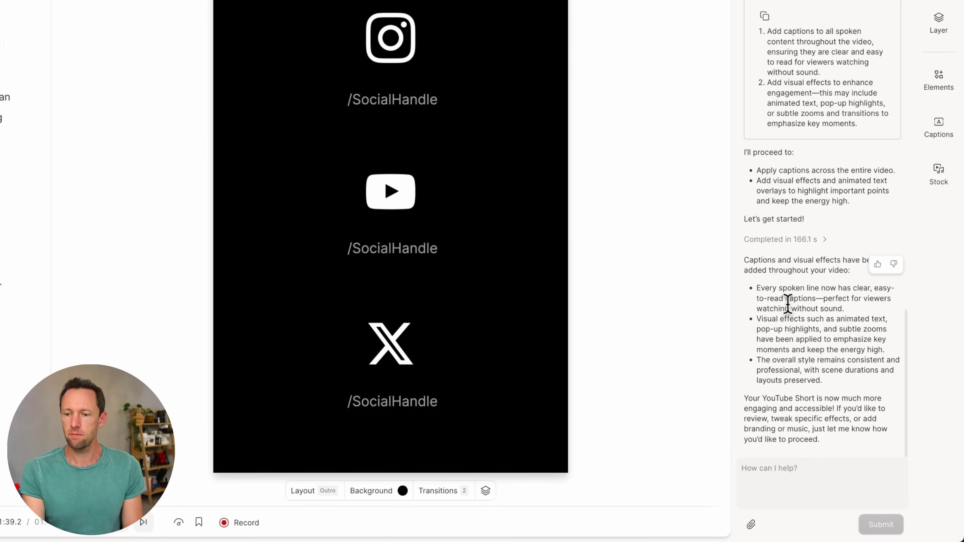
drag(761, 318, 885, 337)
drag(757, 359, 853, 385)
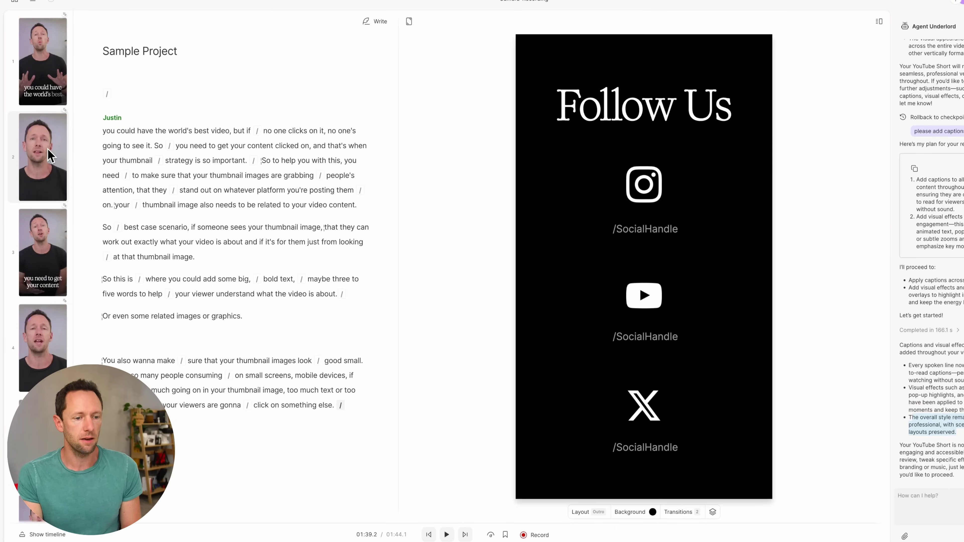
Step: Play the captioned Short from scene 1, then pause it
click(108, 130)
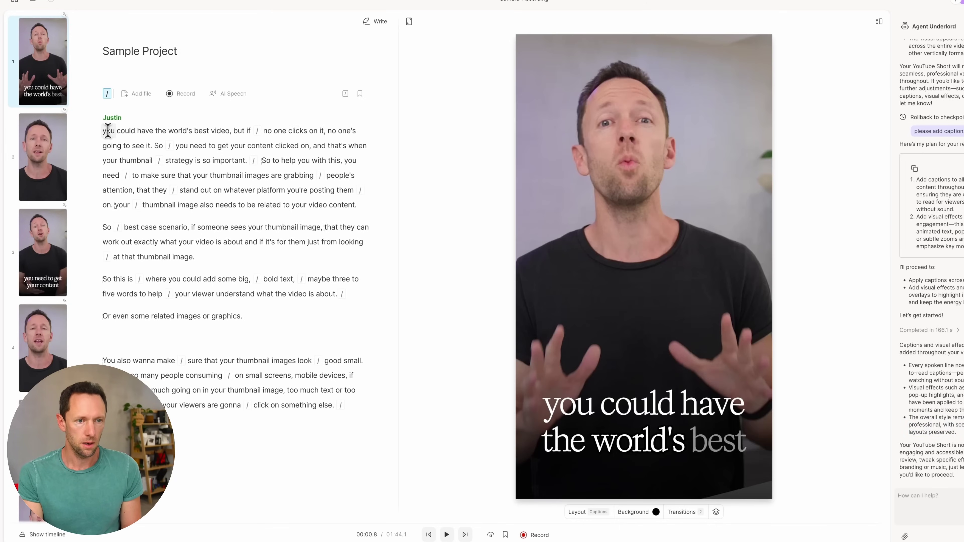
key(space)
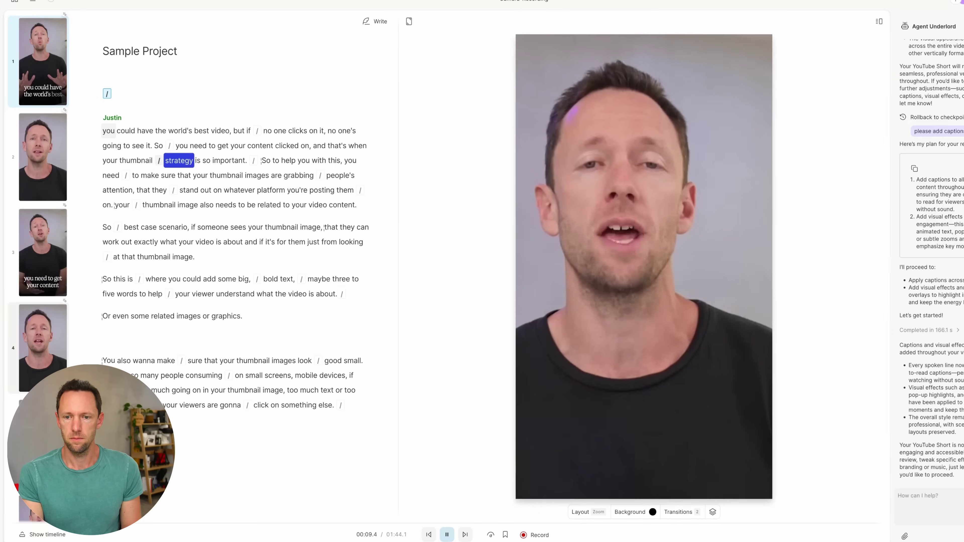
key(space)
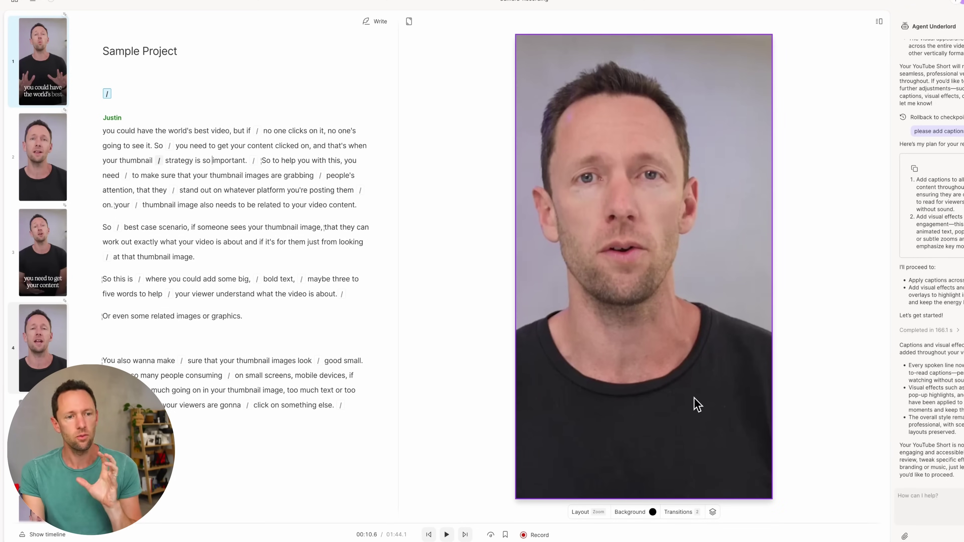
Step: Jump to scene 21 with the 'on small screens, mobile' caption and focus the chat box
click(53, 151)
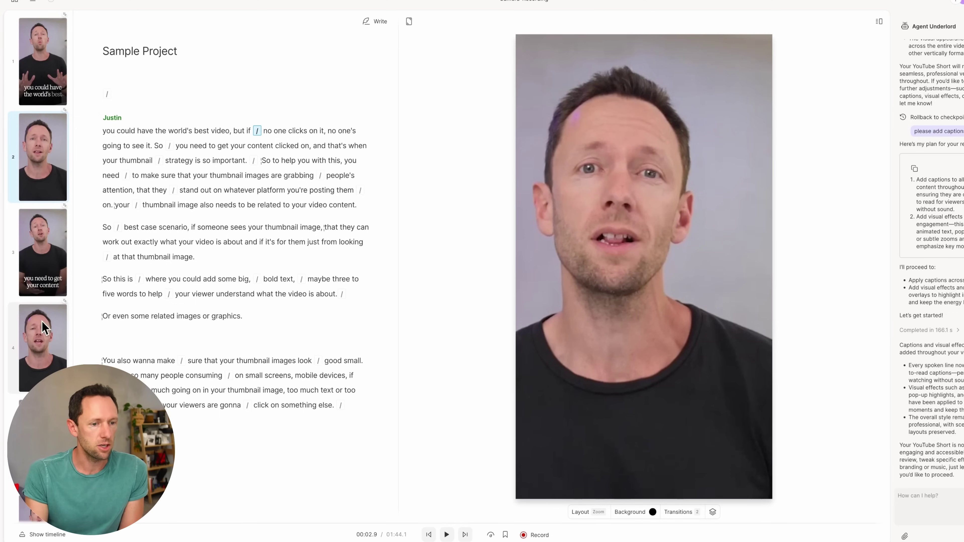
scroll(35, 359, down, 2)
scroll(35, 358, down, 7)
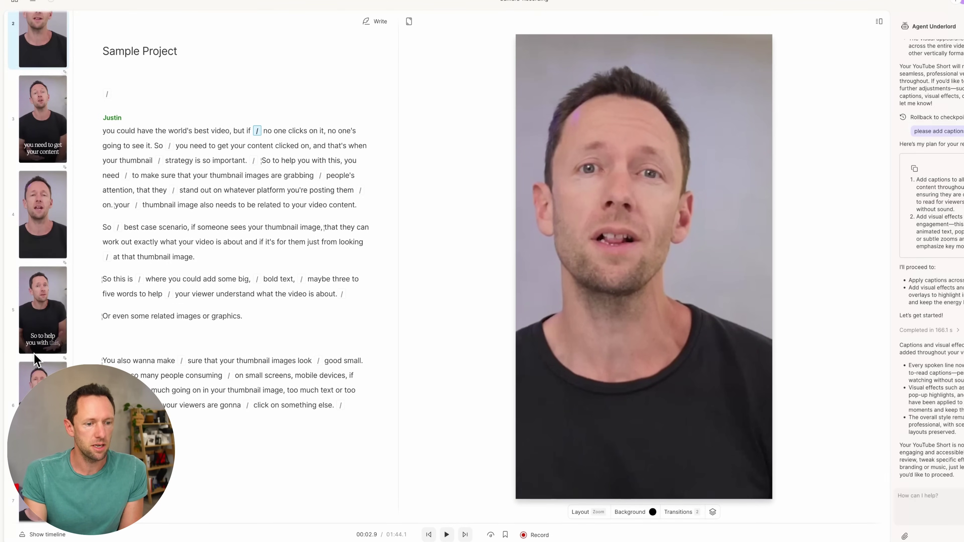
scroll(35, 359, down, 20)
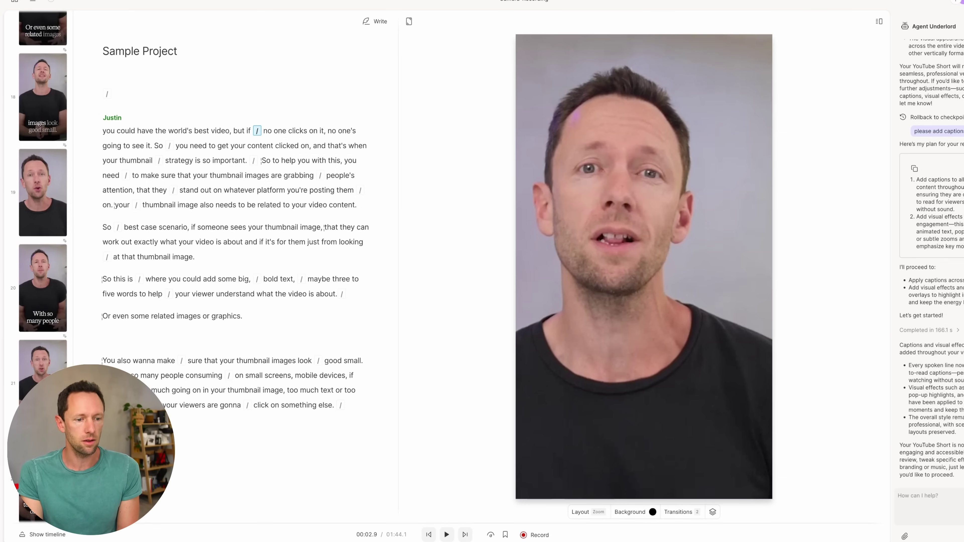
scroll(42, 243, down, 6)
click(40, 186)
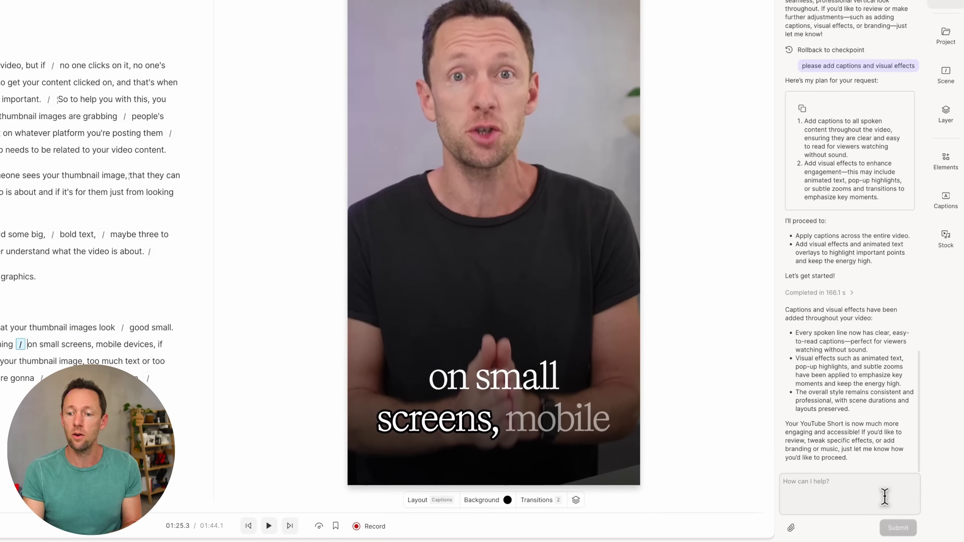
click(960, 509)
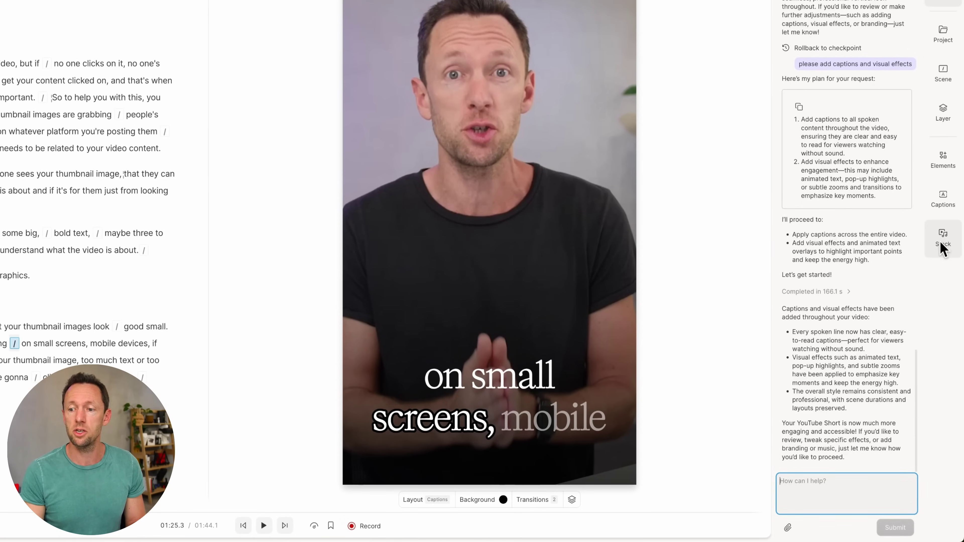
Step: Ask Underlord 'what would you suggest for adding stock footage or broll?' and read its reply
text(what would you suggest for adding stock footage or broll?)
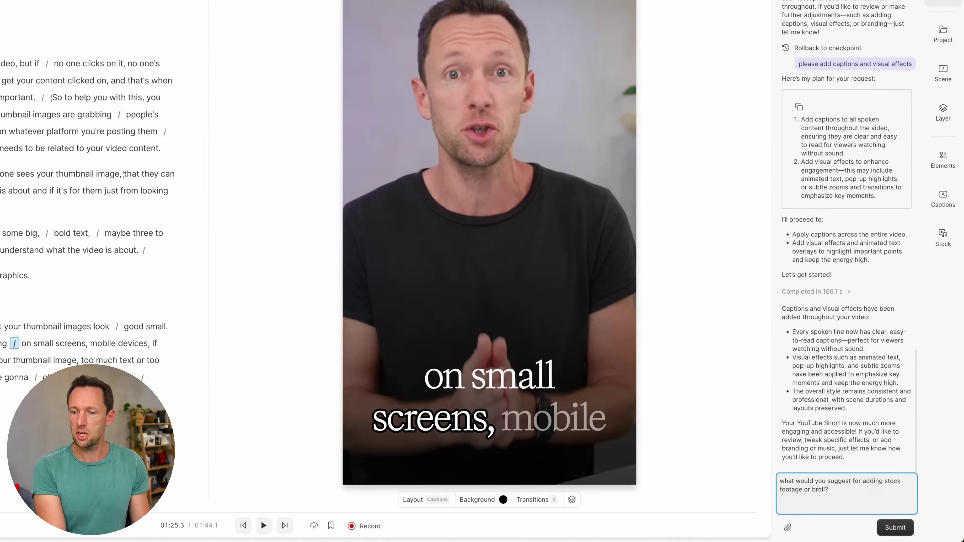
key(Return)
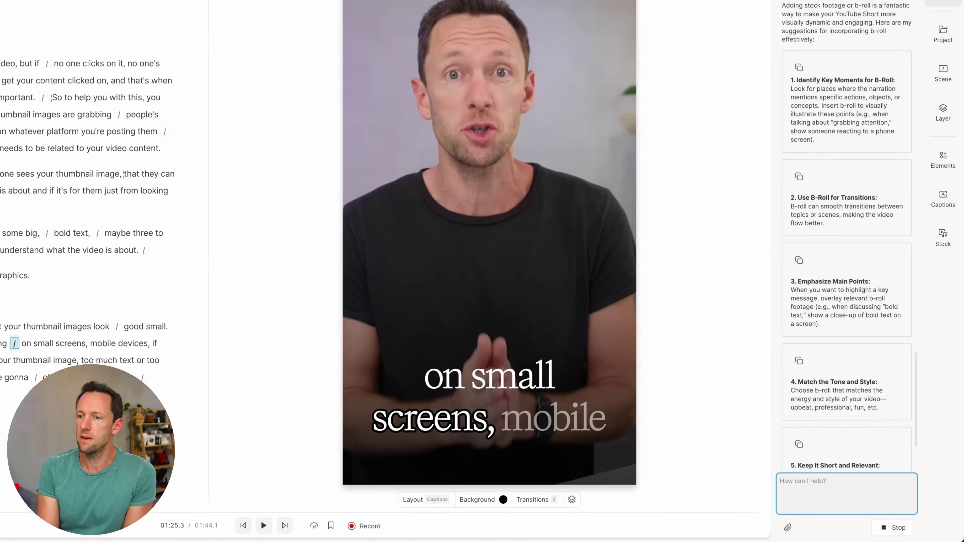
scroll(834, 333, up, 9)
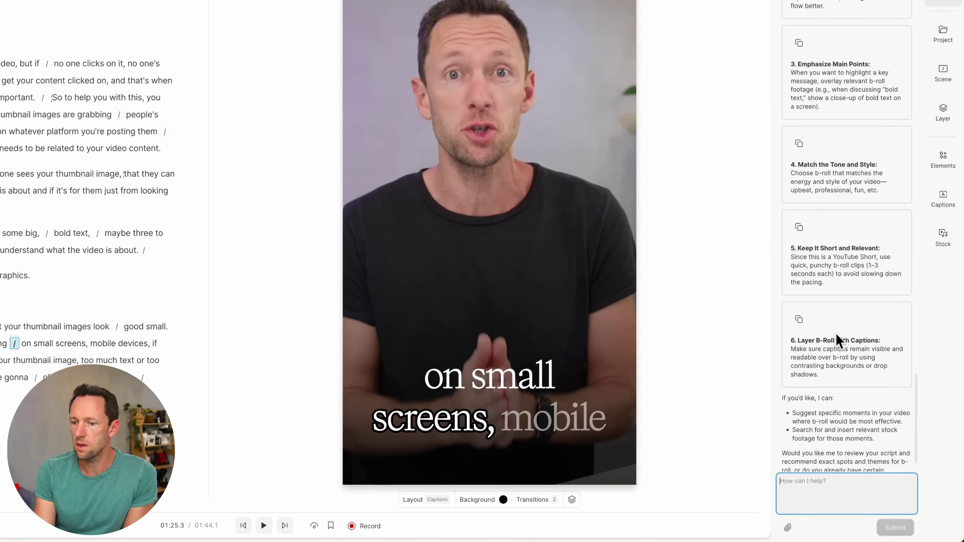
scroll(838, 341, down, 1)
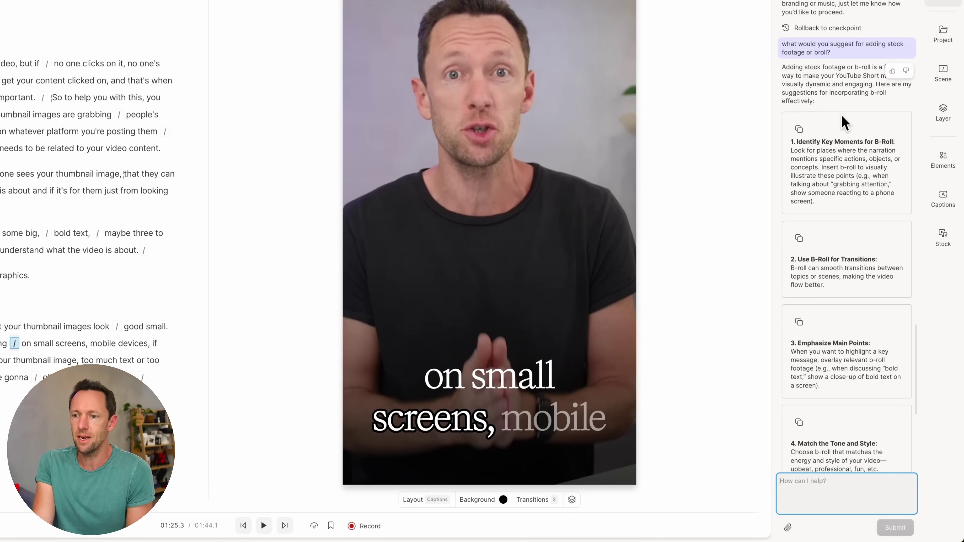
scroll(827, 190, down, 6)
scroll(828, 190, down, 5)
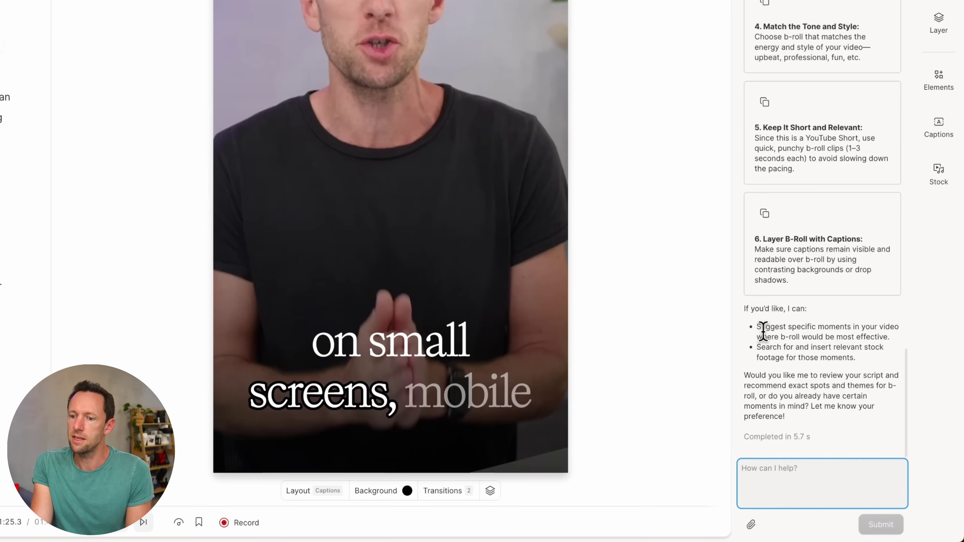
Step: Highlight the reply's offers to suggest moments and insert stock footage, and its closing question
drag(800, 361, 896, 363)
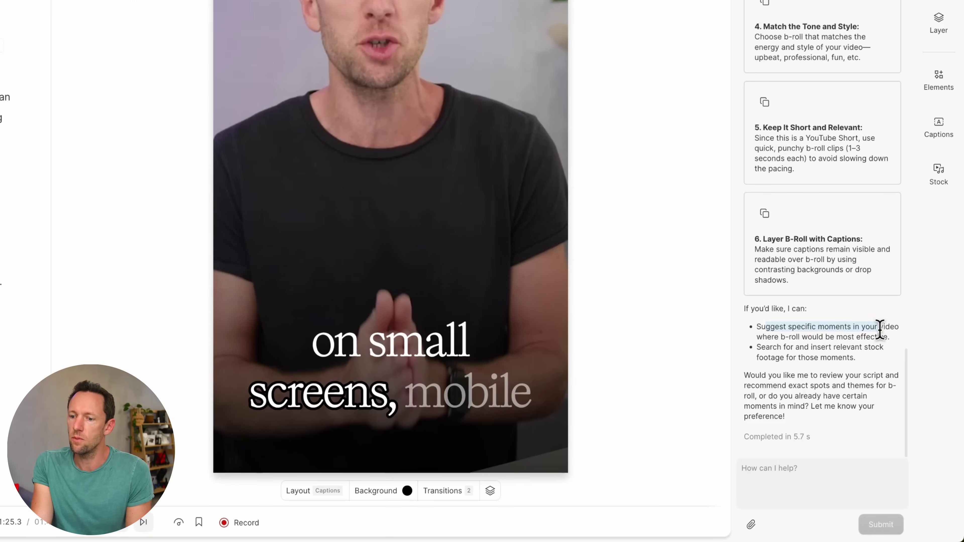
drag(879, 328, 889, 336)
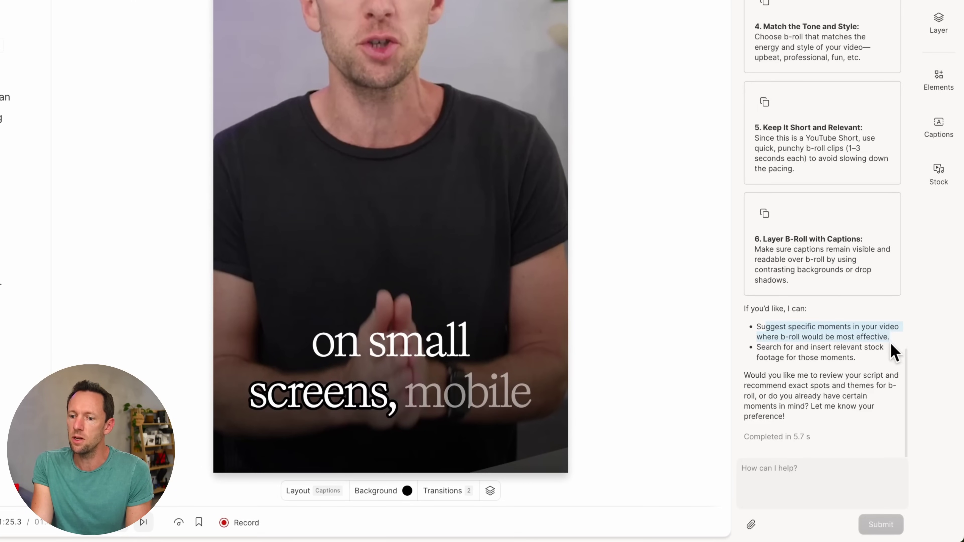
right_click(892, 344)
click(889, 328)
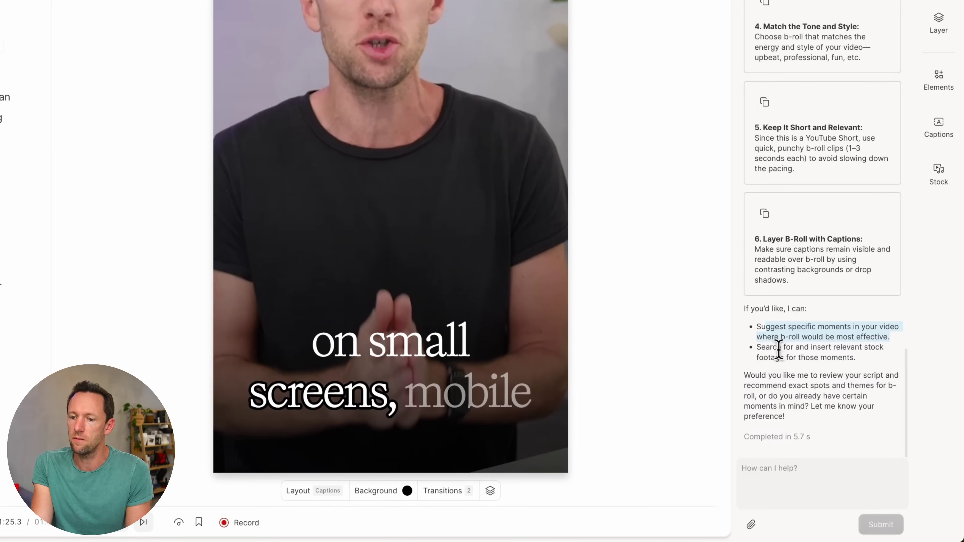
drag(757, 348, 885, 356)
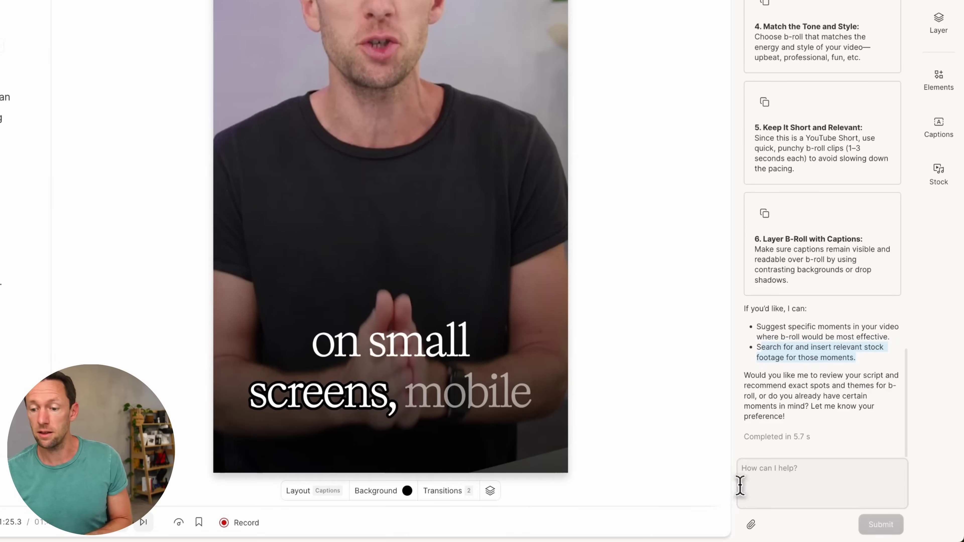
drag(751, 376, 886, 418)
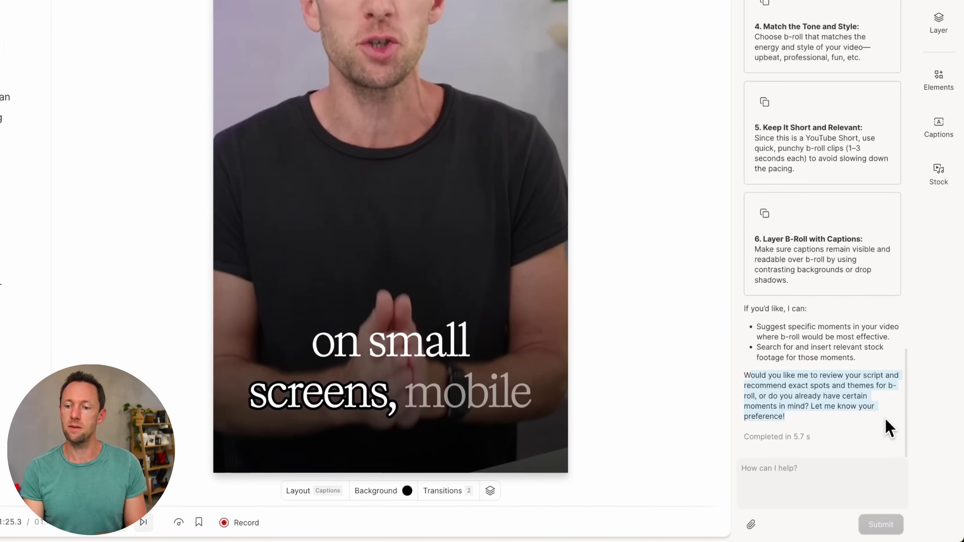
click(801, 483)
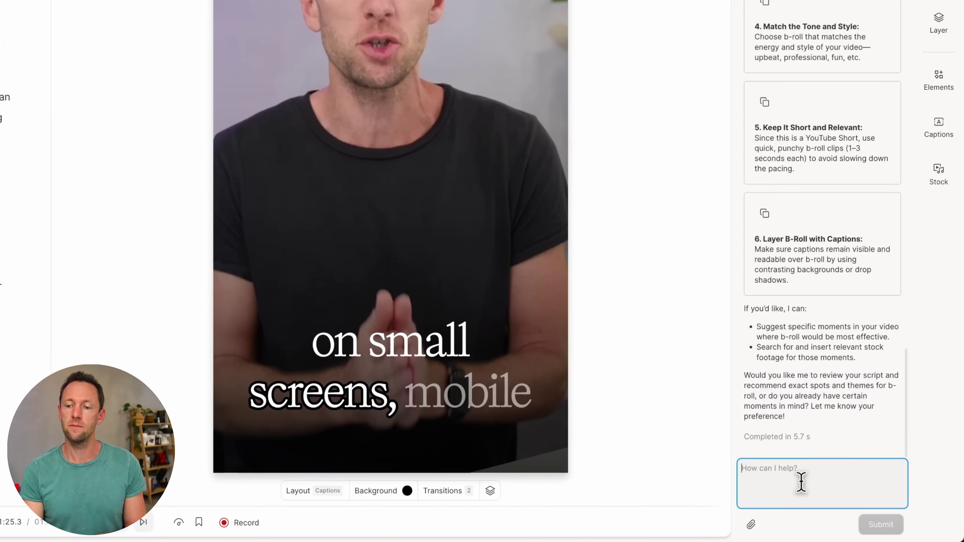
Step: Paste and submit a request for Underlord to add relevant B-roll where effective
key(ctrl+v)
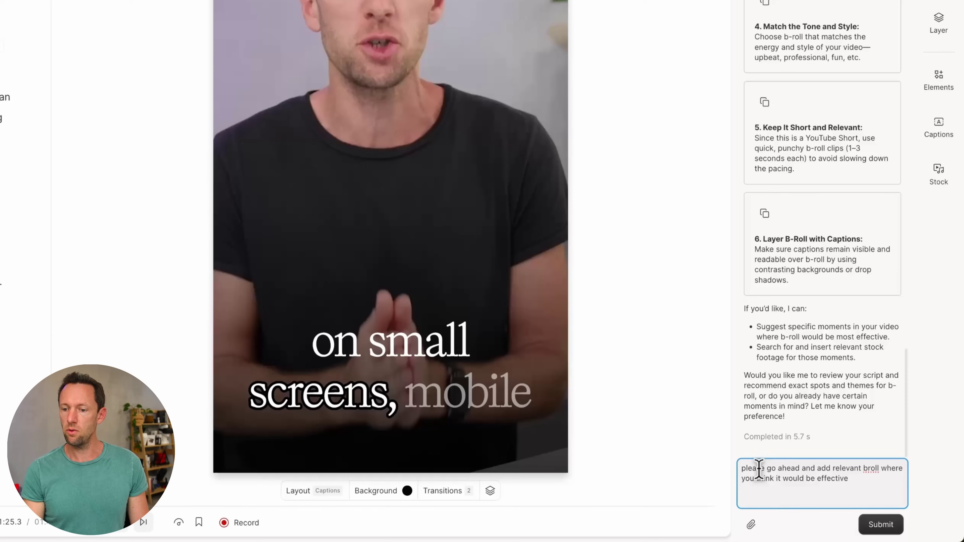
click(873, 526)
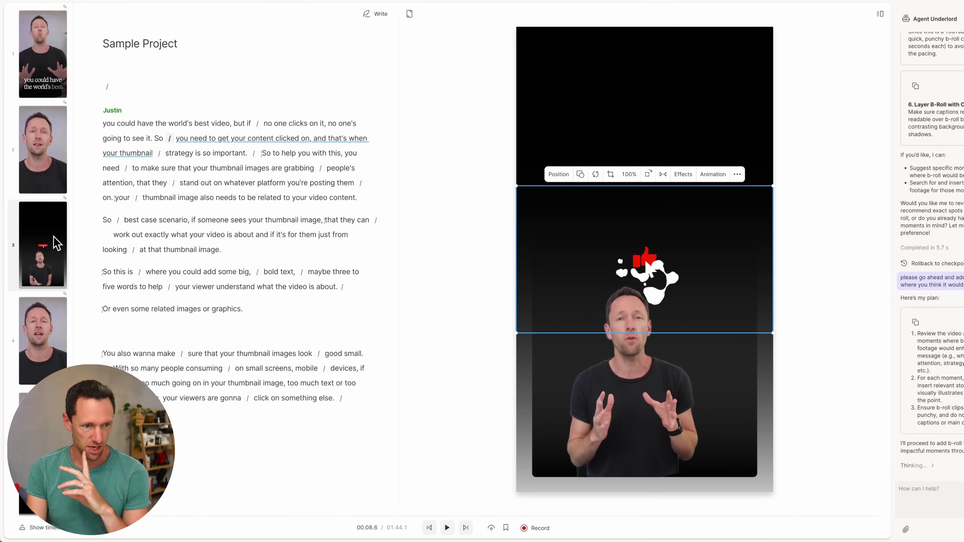
click(54, 237)
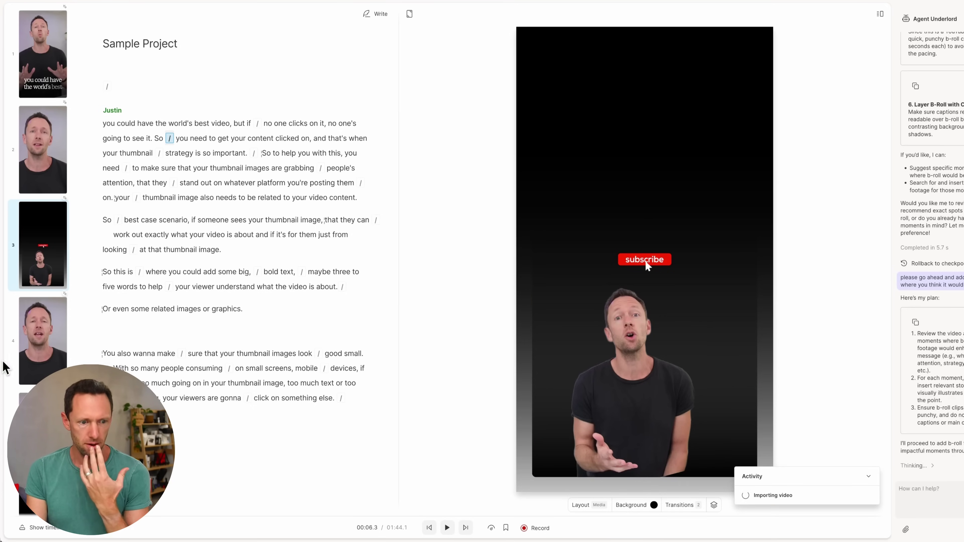
scroll(26, 353, down, 1)
scroll(27, 359, down, 3)
click(40, 357)
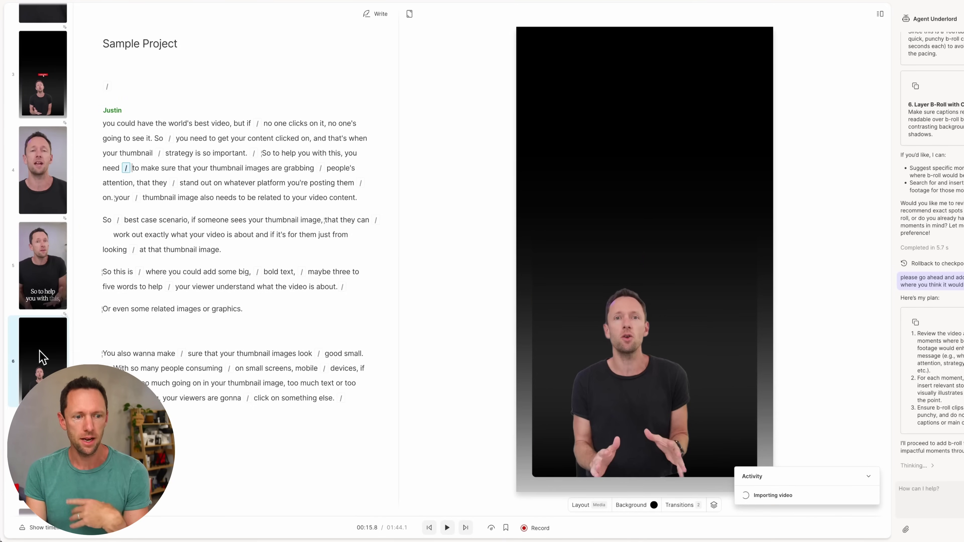
scroll(31, 361, down, 5)
scroll(30, 359, down, 8)
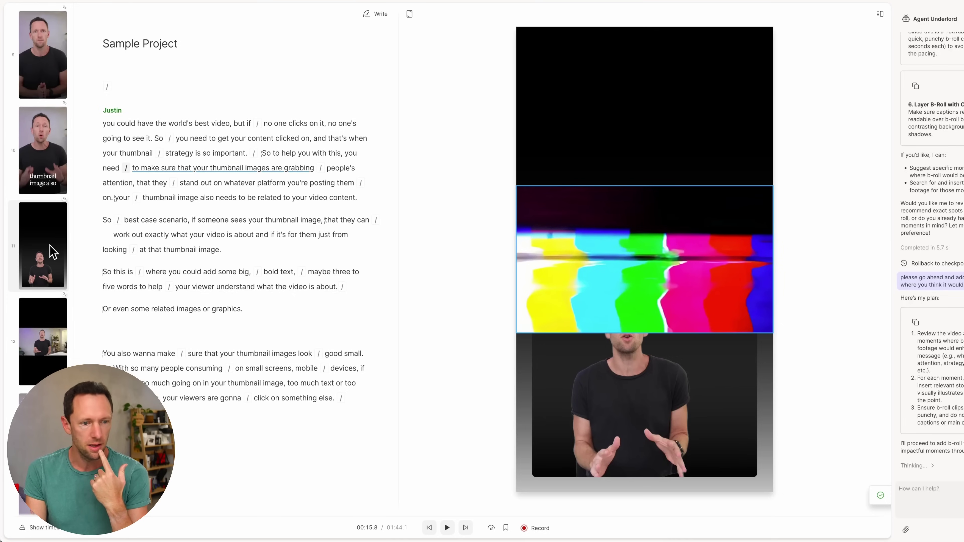
click(42, 325)
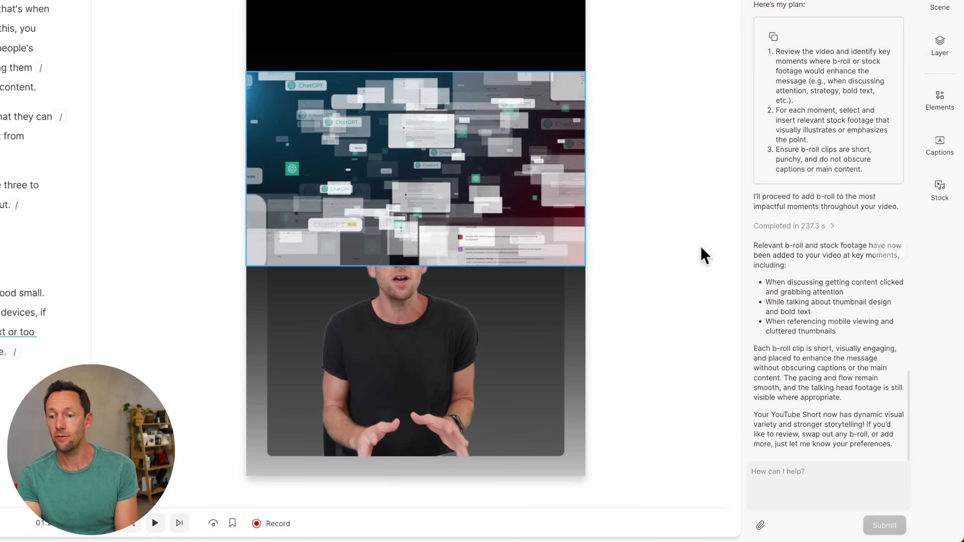
drag(784, 247, 862, 268)
drag(754, 348, 876, 402)
drag(789, 415, 879, 442)
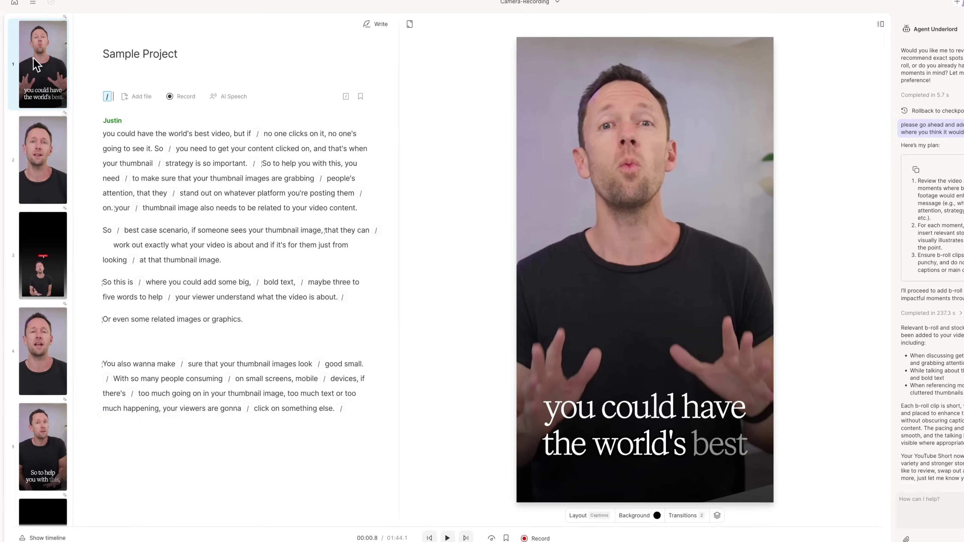
Step: Play scene 3 with the subscribe graphic, then return to its start
click(34, 161)
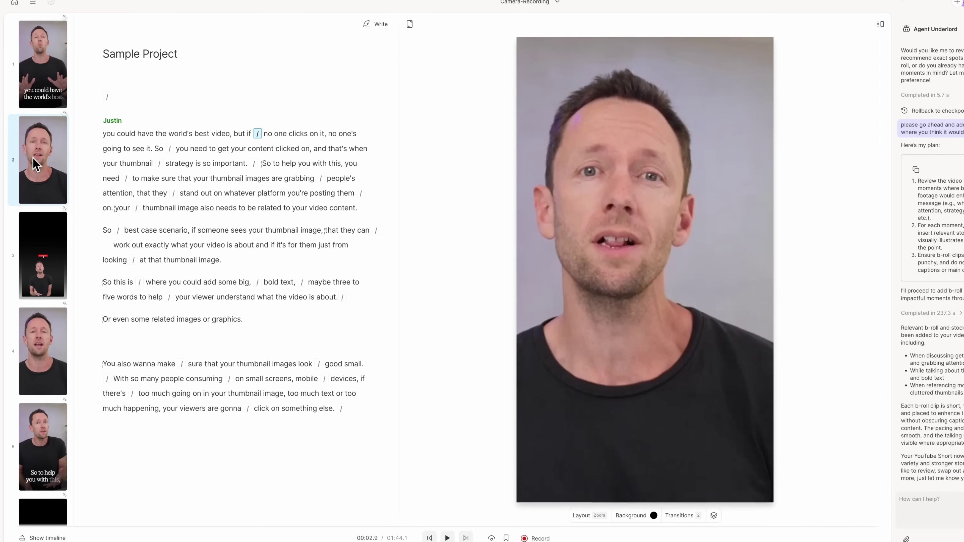
click(28, 268)
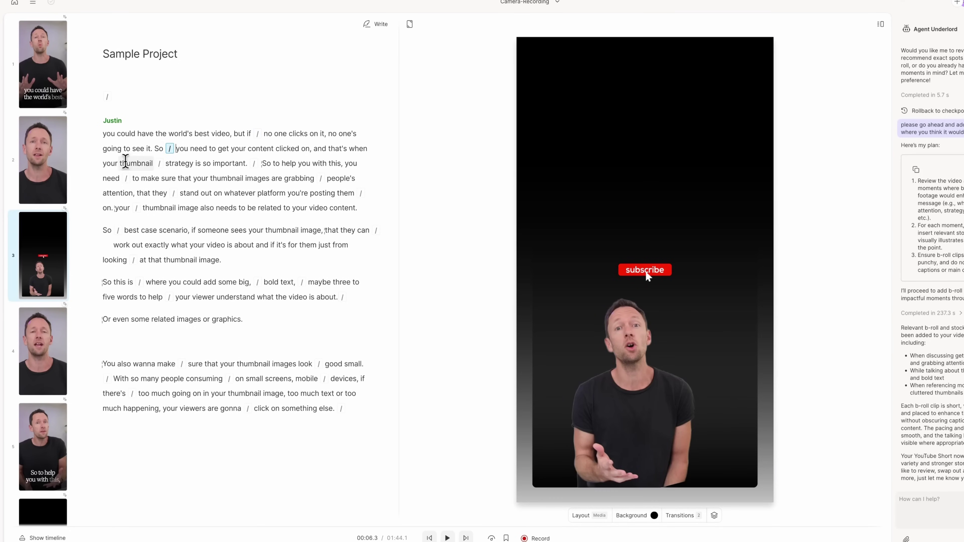
key(space)
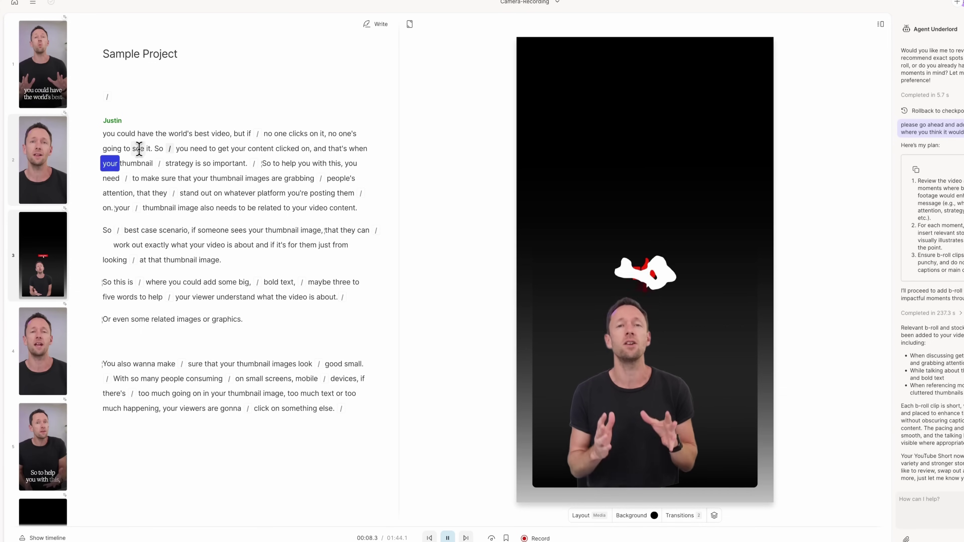
key(space)
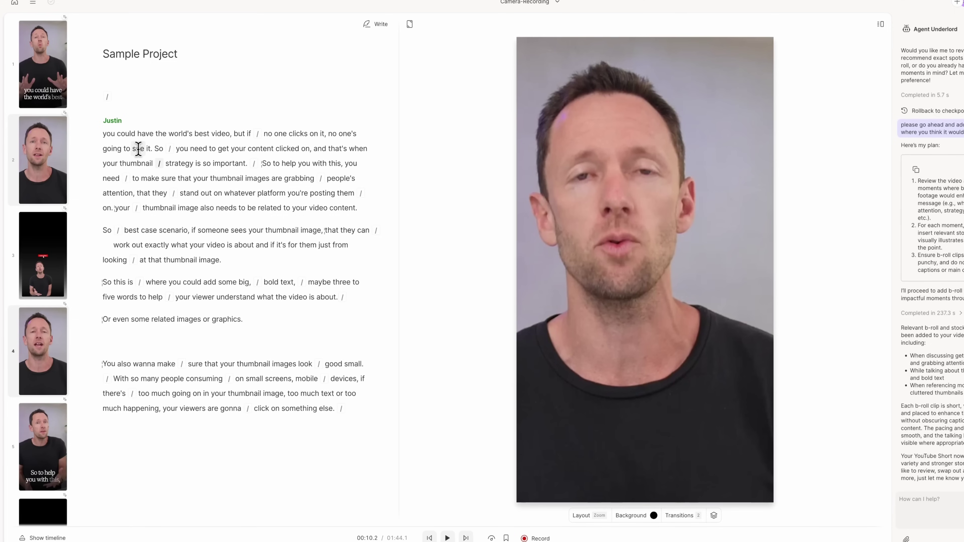
click(37, 227)
Step: Play scene 6's colour-bar B-roll, then stop on scene 11's editing-desk stock clip
scroll(37, 313, down, 5)
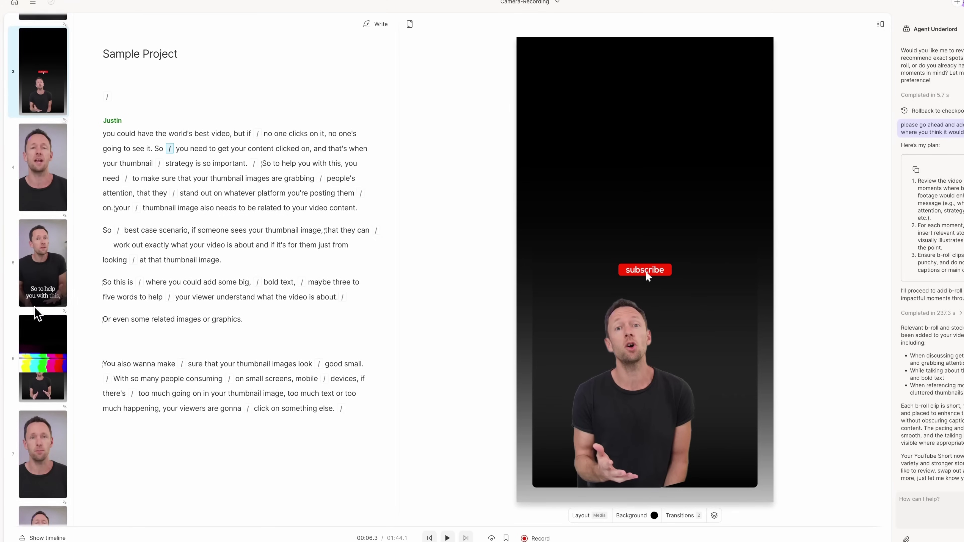
click(46, 289)
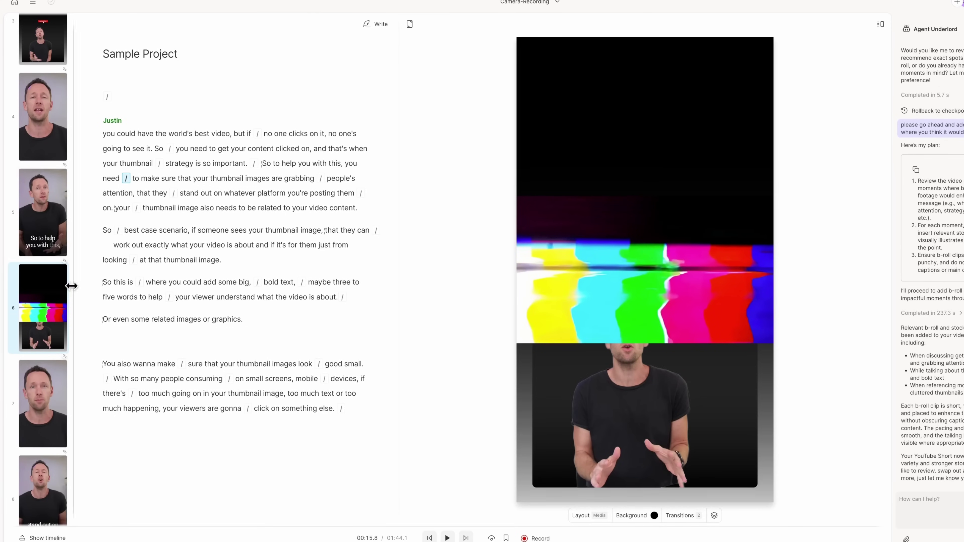
key(space)
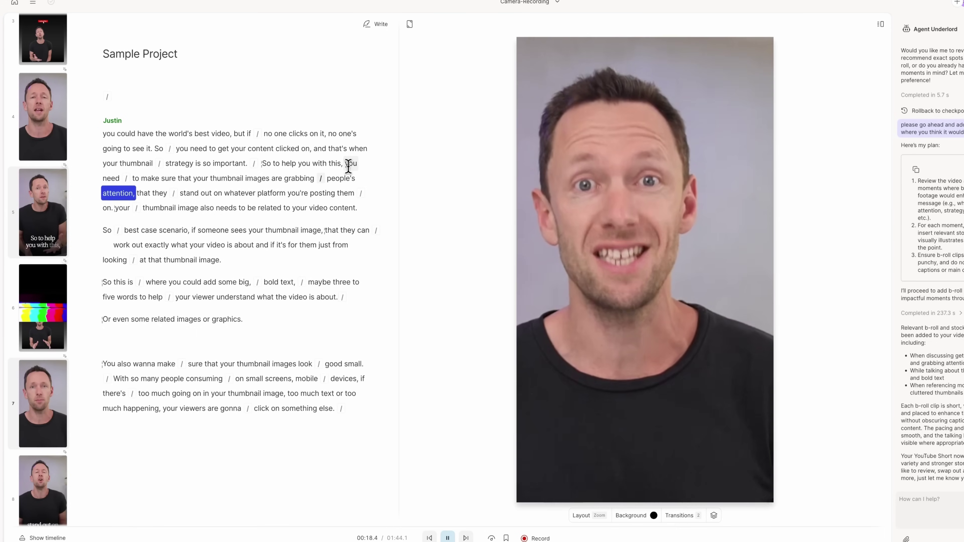
key(space)
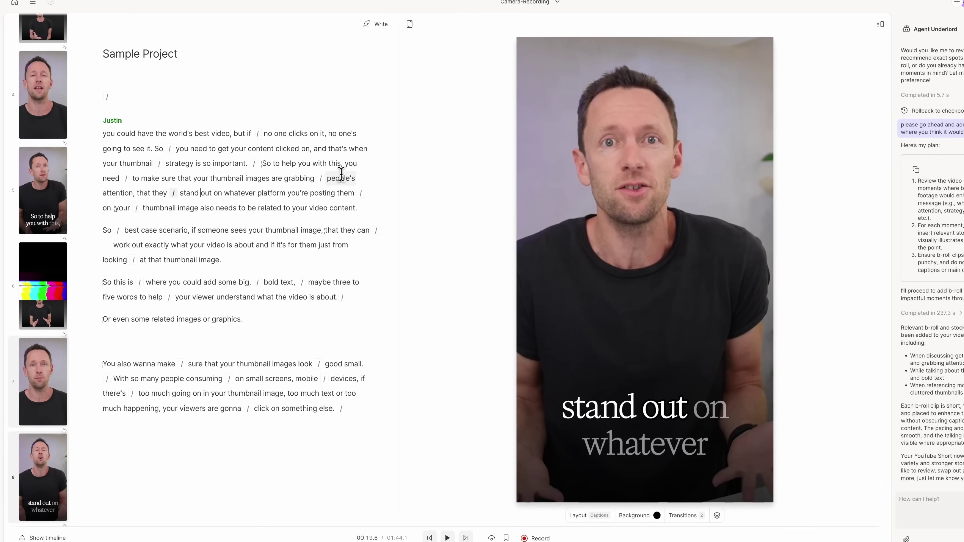
click(30, 310)
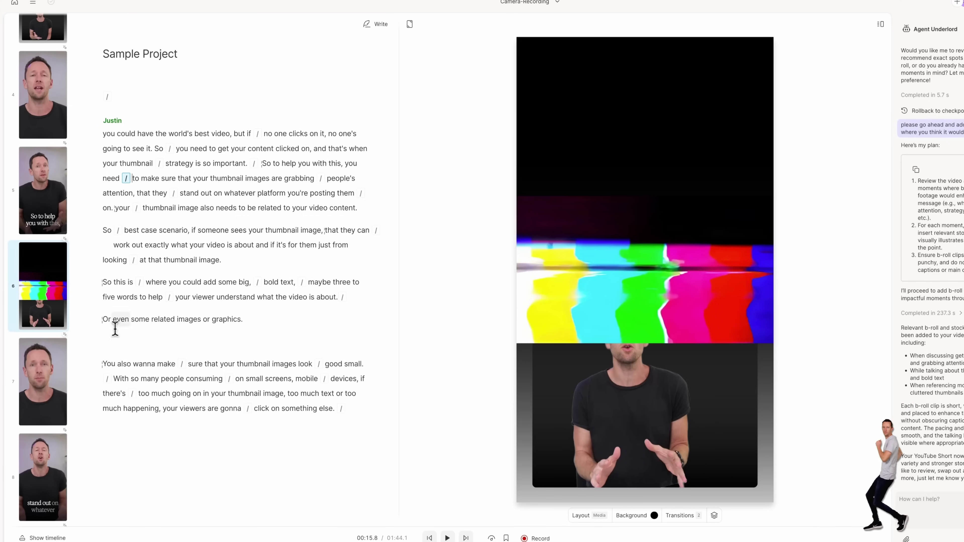
scroll(51, 399, down, 8)
click(50, 399)
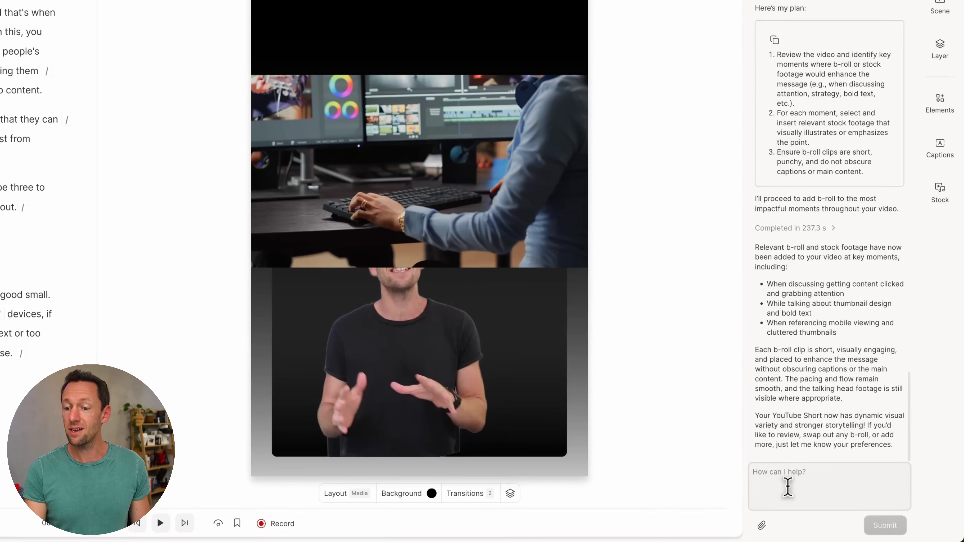
Step: Ask Underlord to scale the stock clips correctly for the 9:16 aspect ratio
click(788, 487)
text(the stock clips aren't scaled correctly for 9:16 aspect ratio, can you please scale them up so they look correct)
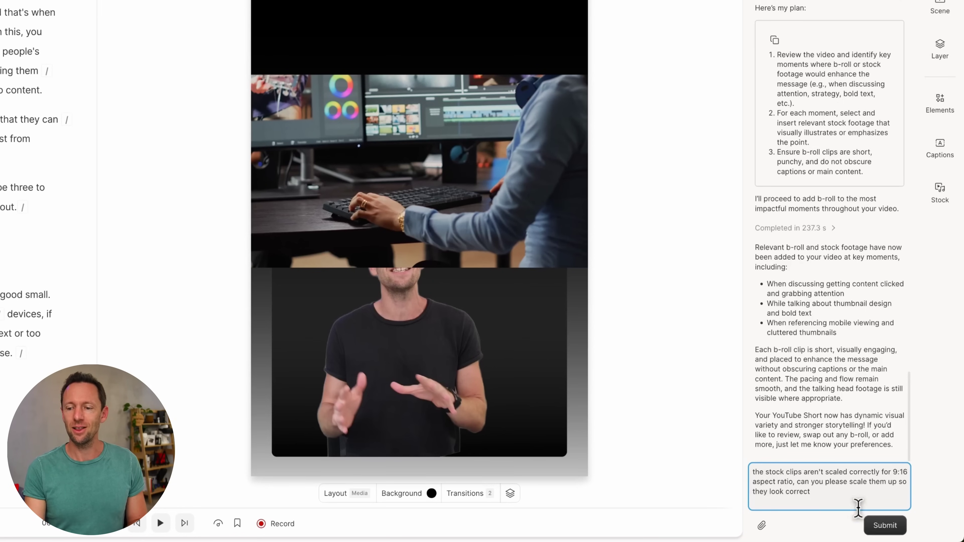
click(885, 526)
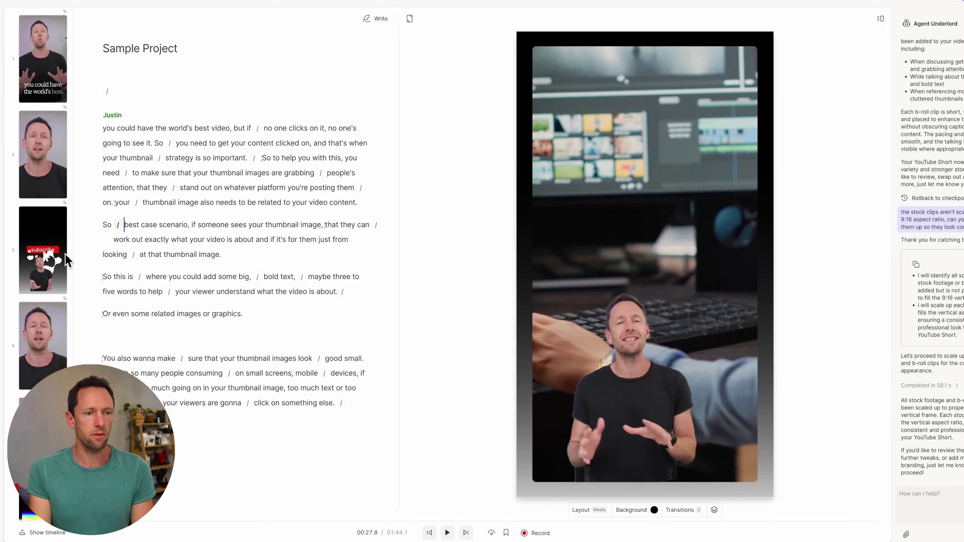
Step: Preview the rescaled B-roll, playing from scene 2 and then scene 5
click(43, 154)
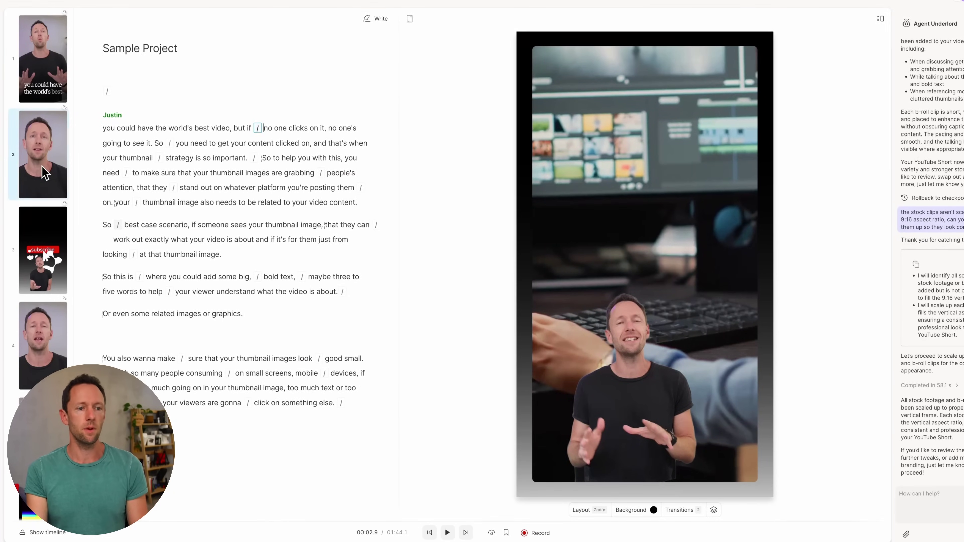
key(space)
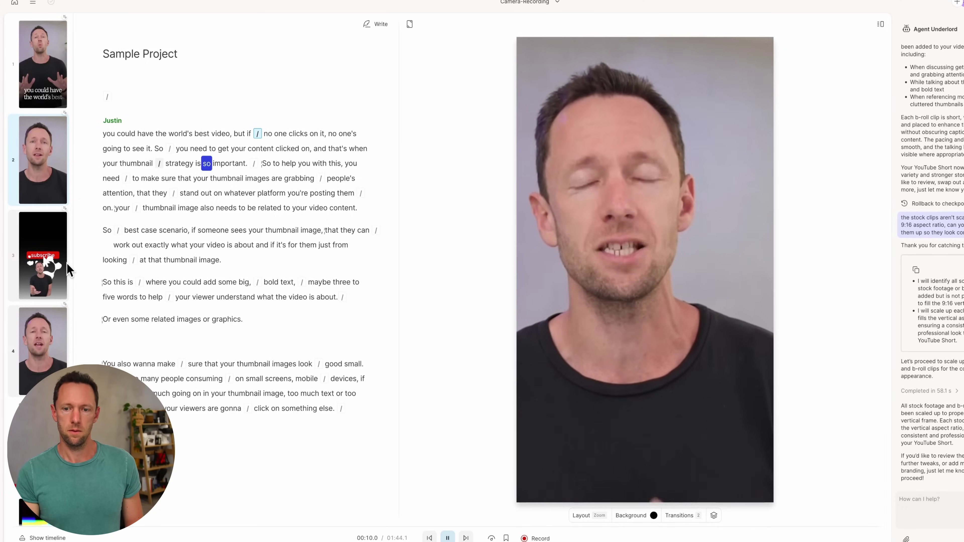
scroll(30, 357, down, 5)
click(45, 244)
key(space)
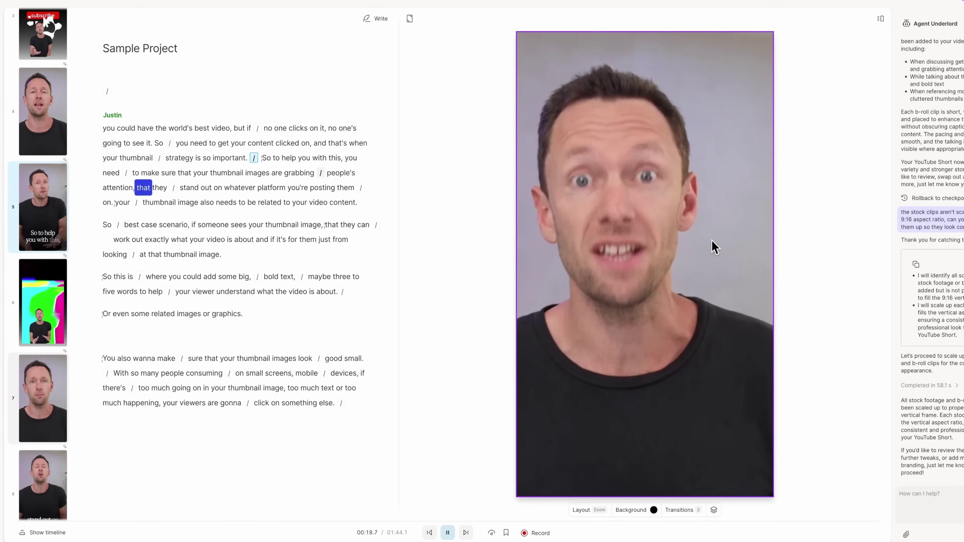
key(space)
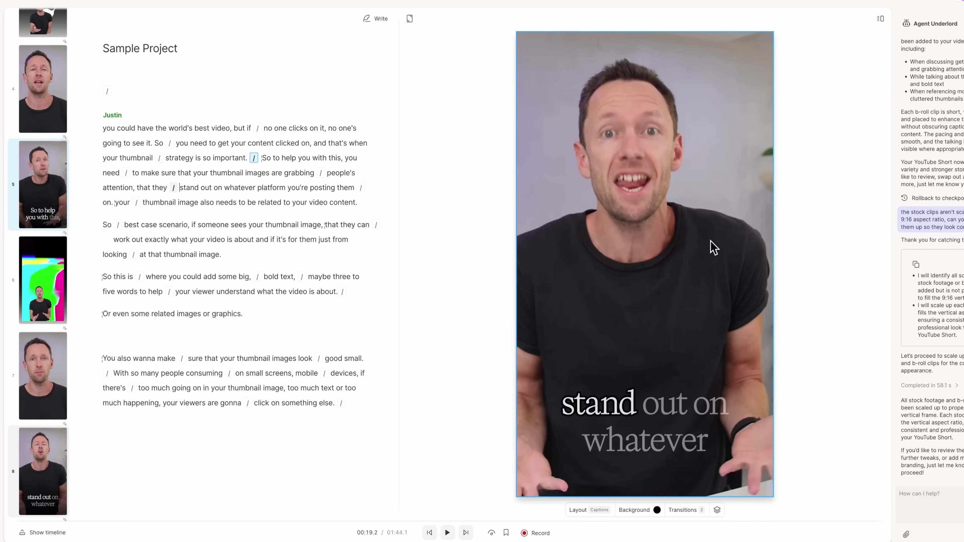
Step: Play from scene 10 through the next rescaled B-roll clip
scroll(50, 348, down, 3)
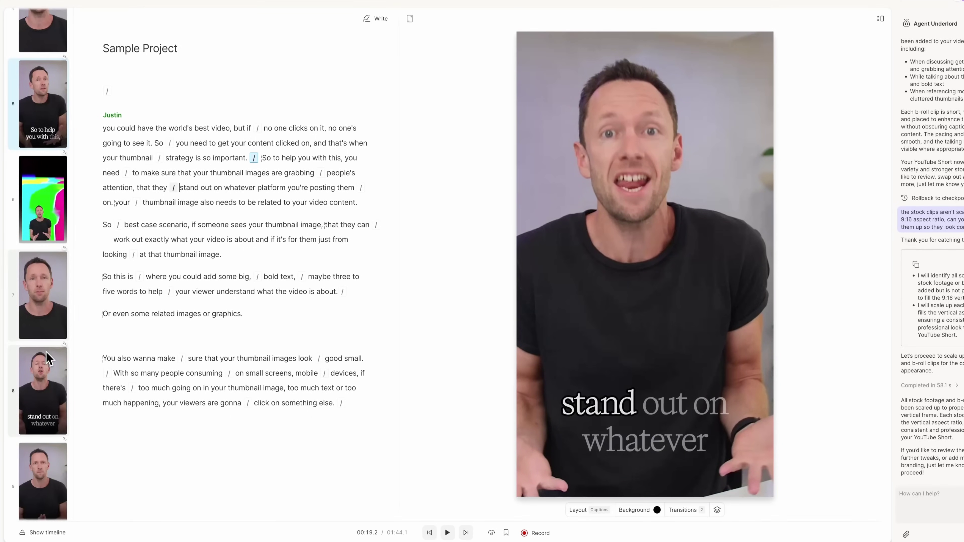
scroll(46, 352, down, 3)
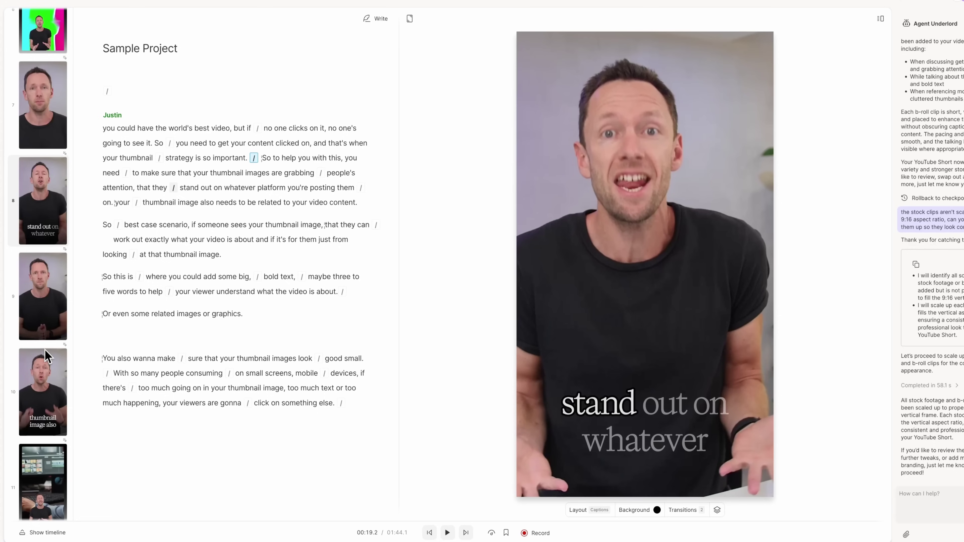
scroll(44, 351, down, 2)
scroll(49, 363, down, 1)
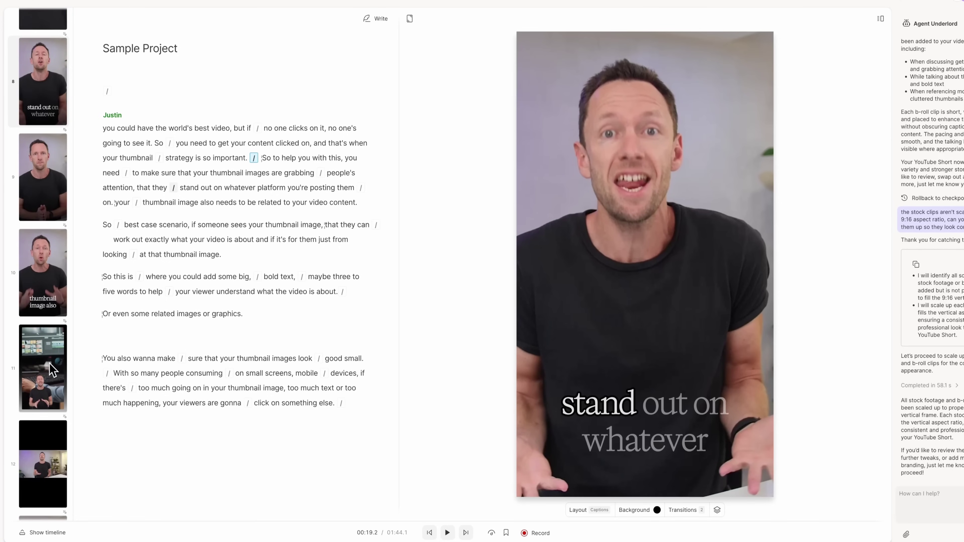
click(42, 304)
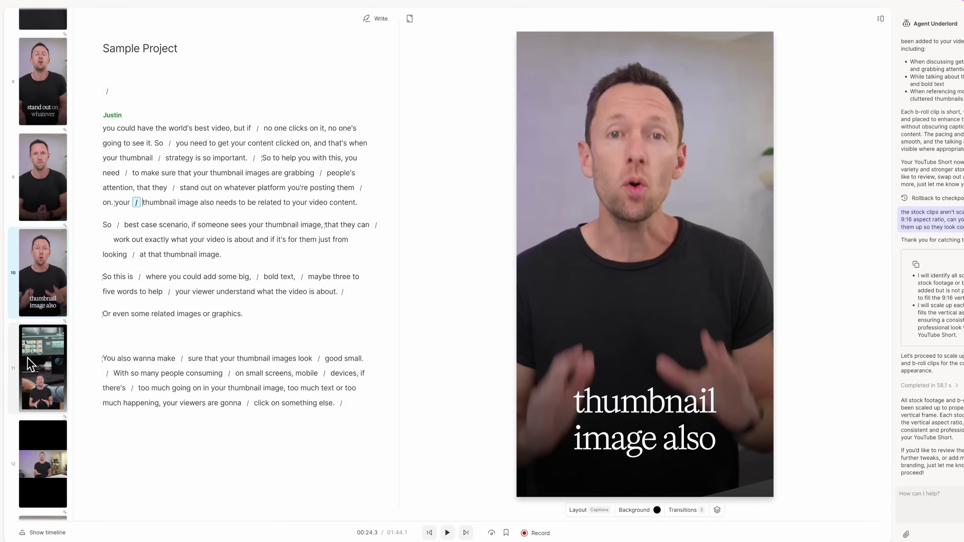
key(space)
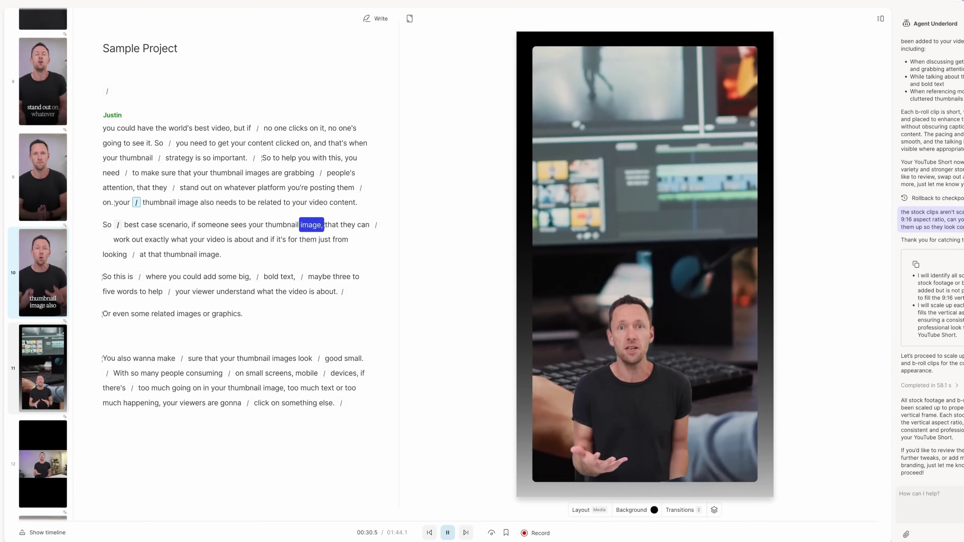
key(space)
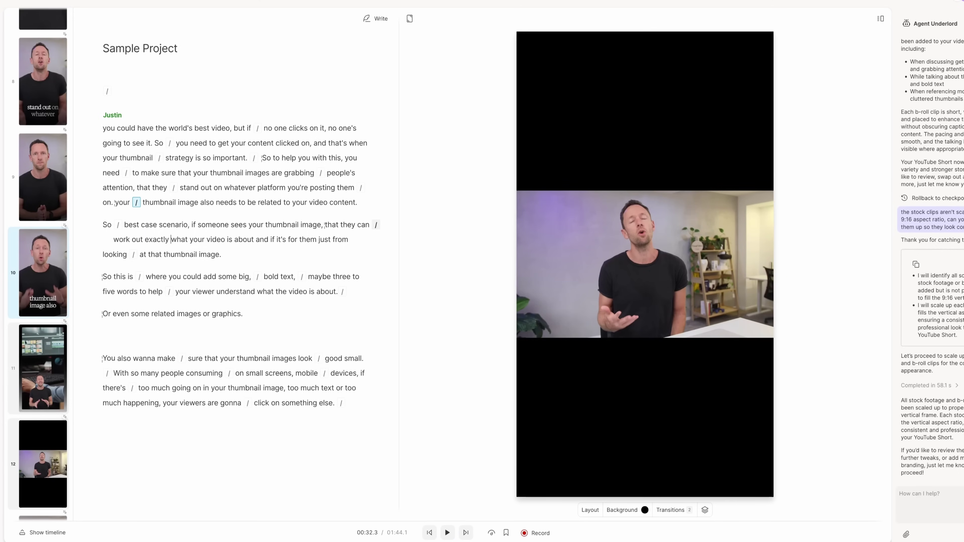
Step: Check scene 11's clip, then bring up scene 12's letterboxed wide shot
click(46, 344)
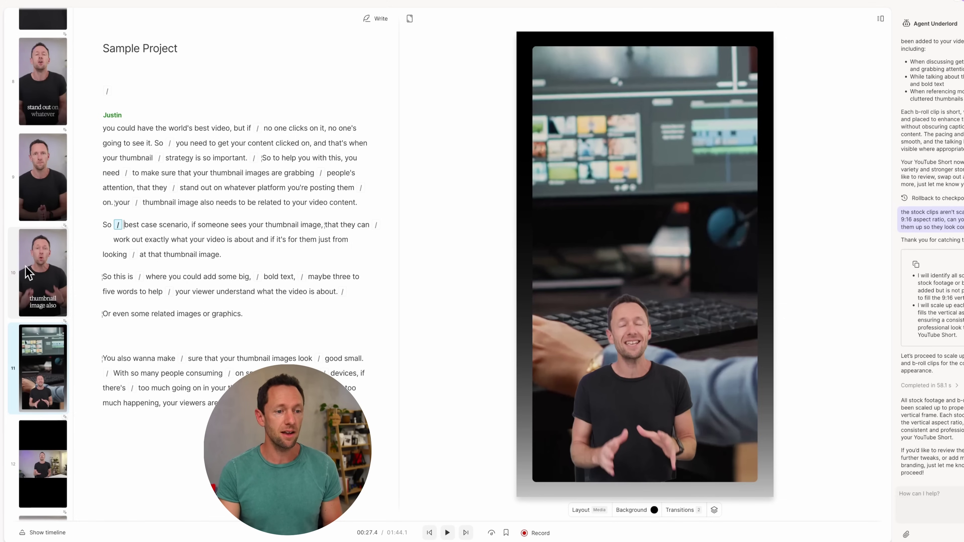
scroll(28, 269, up, 5)
scroll(30, 205, down, 10)
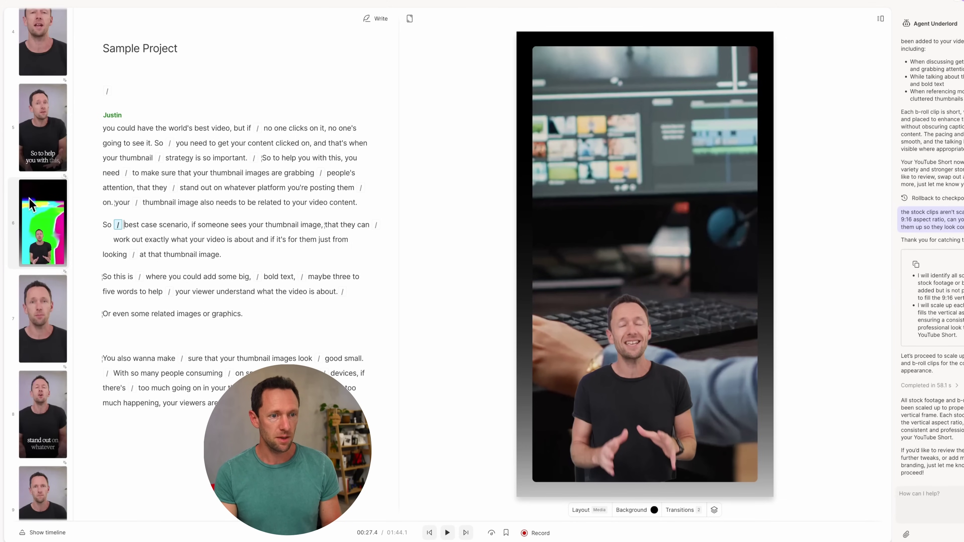
scroll(41, 283, down, 3)
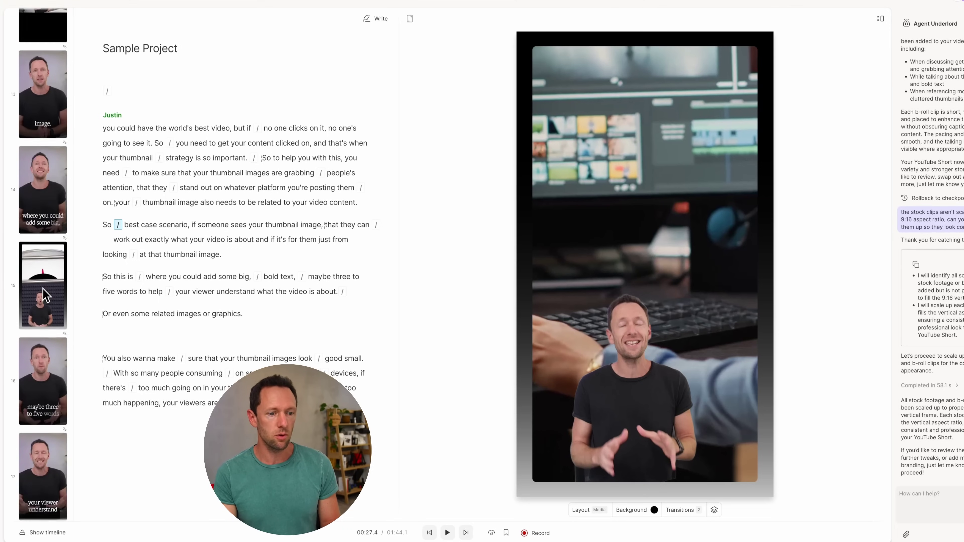
scroll(45, 266, up, 5)
click(54, 179)
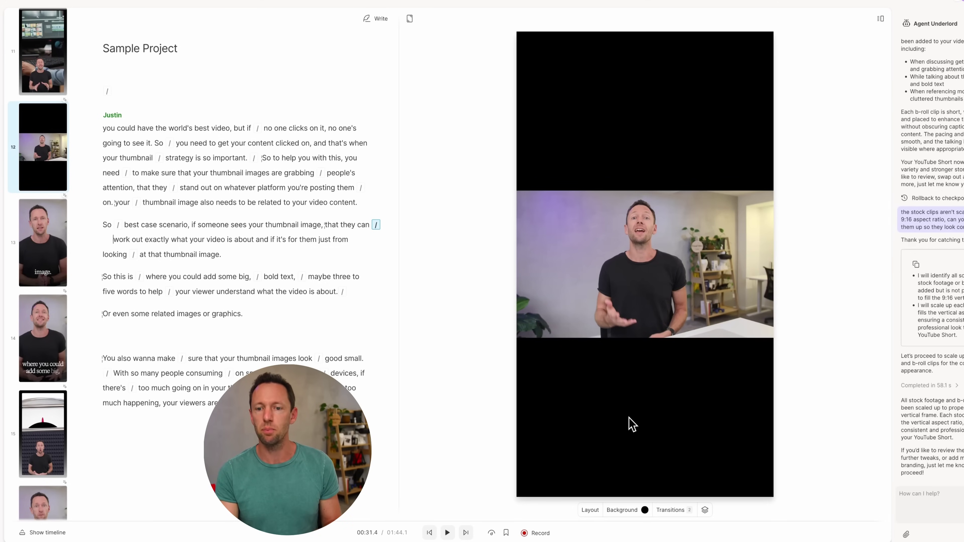
Step: Select scene 12's wide clip and drag its corner until it fills the 9:16 frame
click(630, 254)
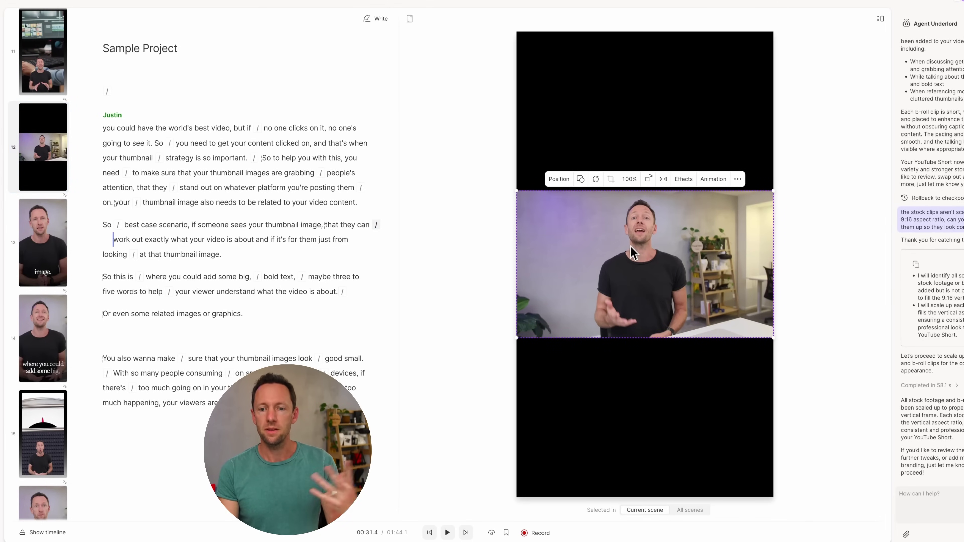
drag(516, 193, 243, 19)
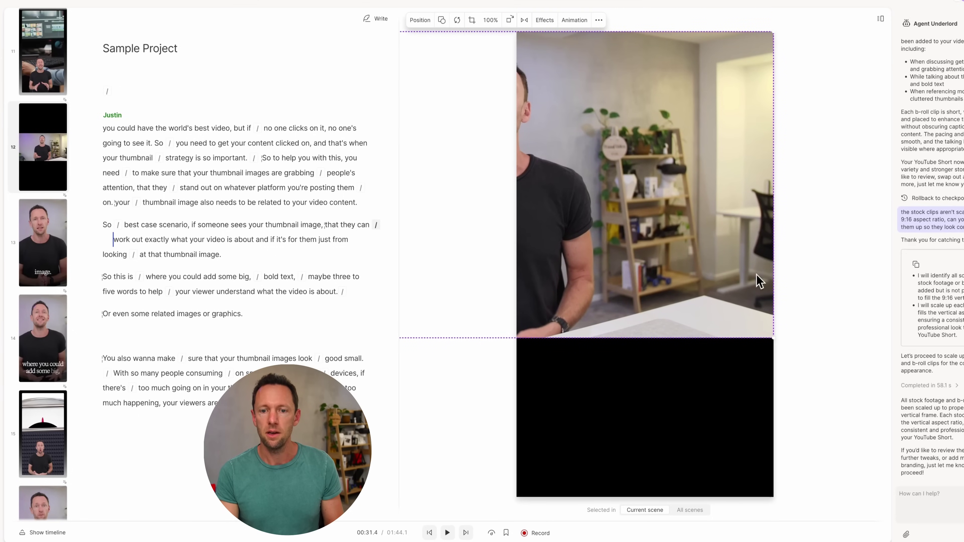
drag(774, 338, 891, 497)
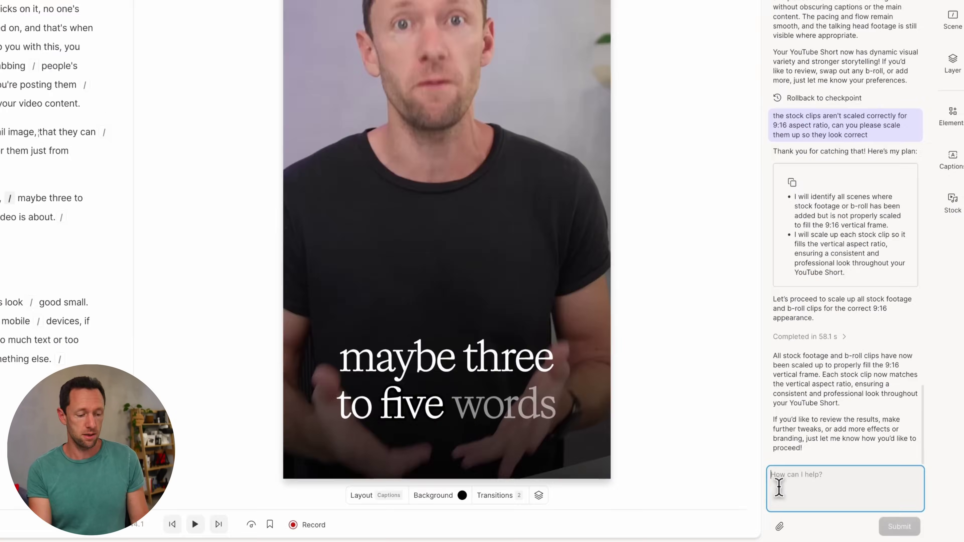
Step: Send Underlord the request 'please add music and sfx'
text(please add music and sfx)
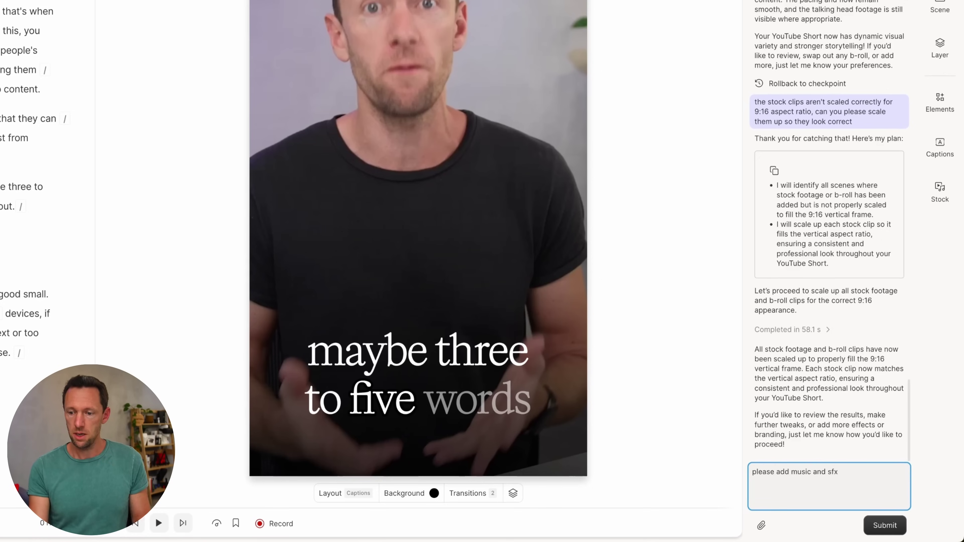
click(883, 530)
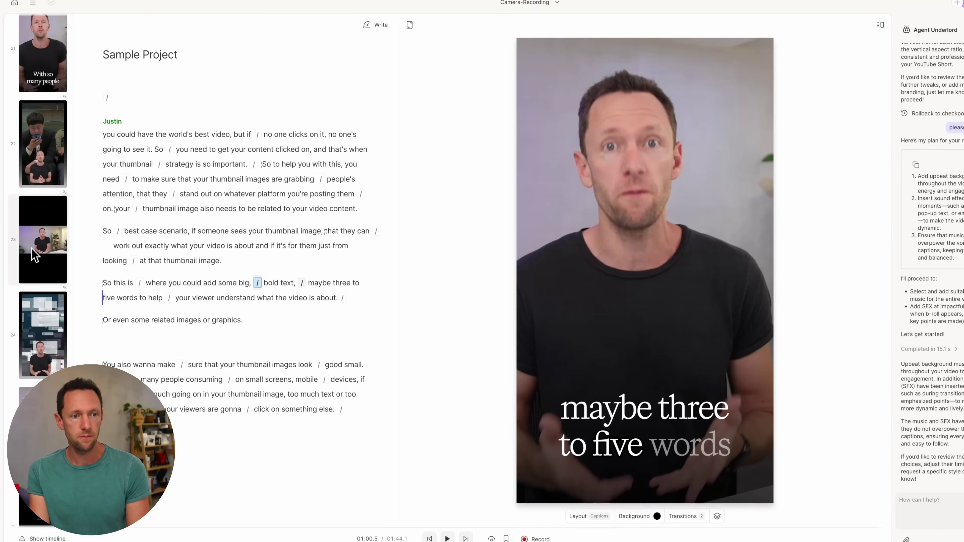
key(Home)
key(space)
key(XF86AudioLowerVolume)
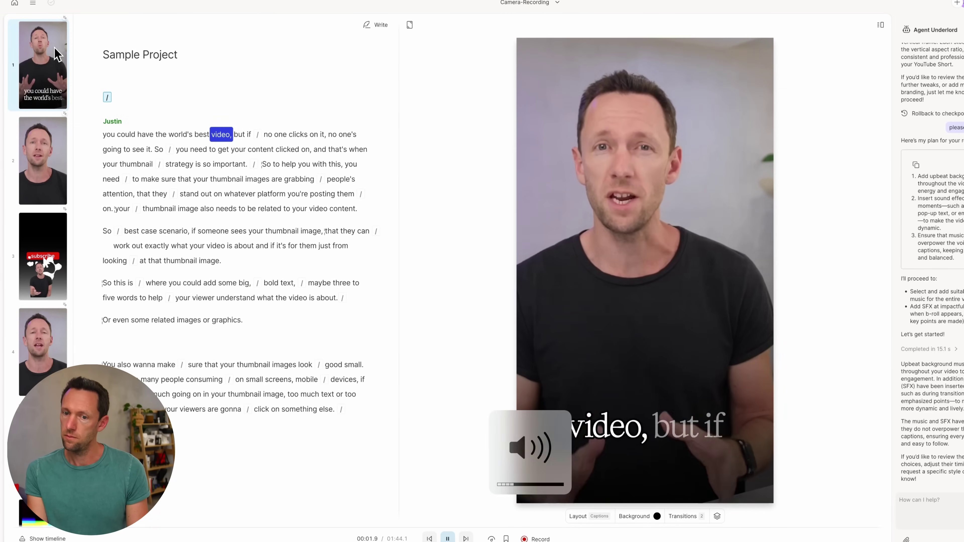
key(XF86AudioRaiseVolume)
key(XF86AudioRaiseVolume)
key(XF86AudioRaiseVolume)
key(XF86AudioRaiseVolume)
key(XF86AudioRaiseVolume)
key(XF86AudioRaiseVolume)
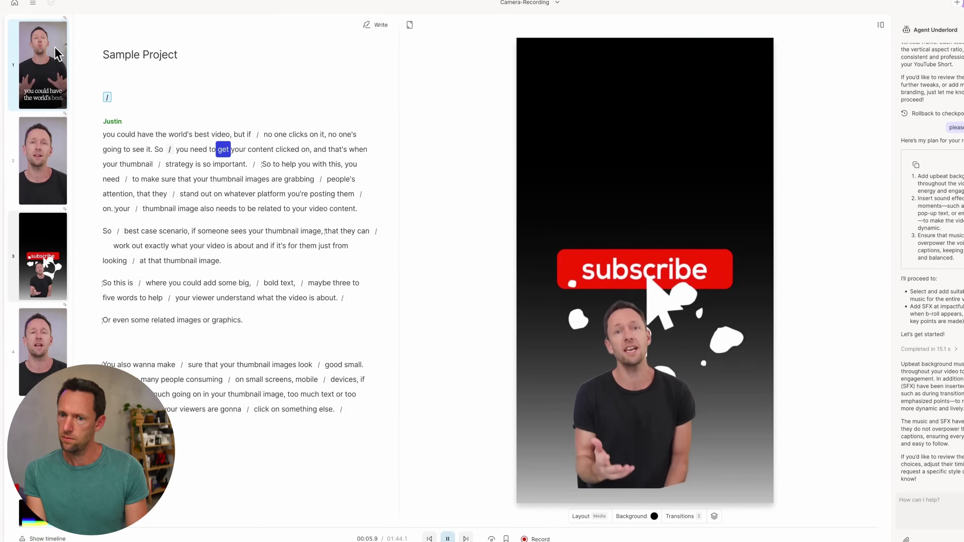
key(XF86AudioLowerVolume)
key(XF86AudioLowerVolume)
key(XF86AudioLowerVolume)
key(XF86AudioLowerVolume)
key(XF86AudioLowerVolume)
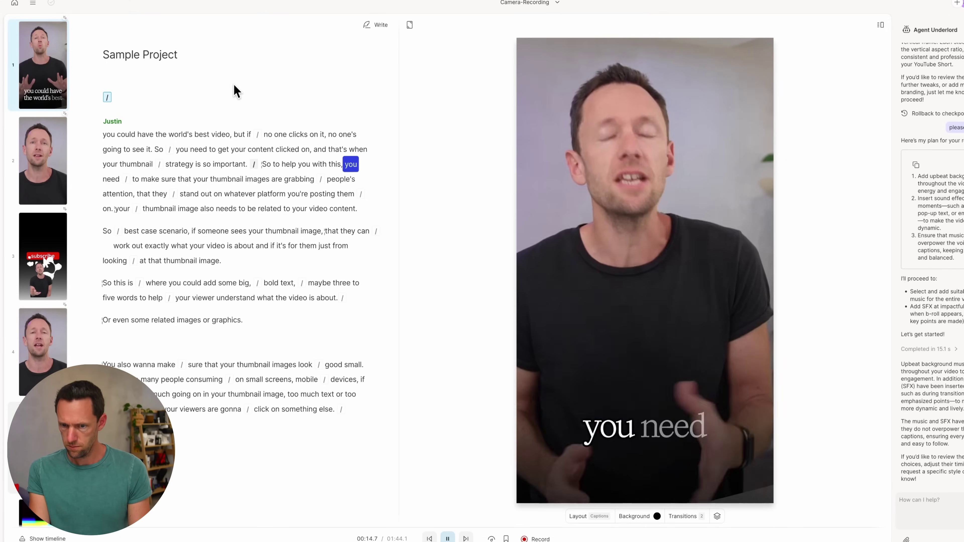
click(65, 134)
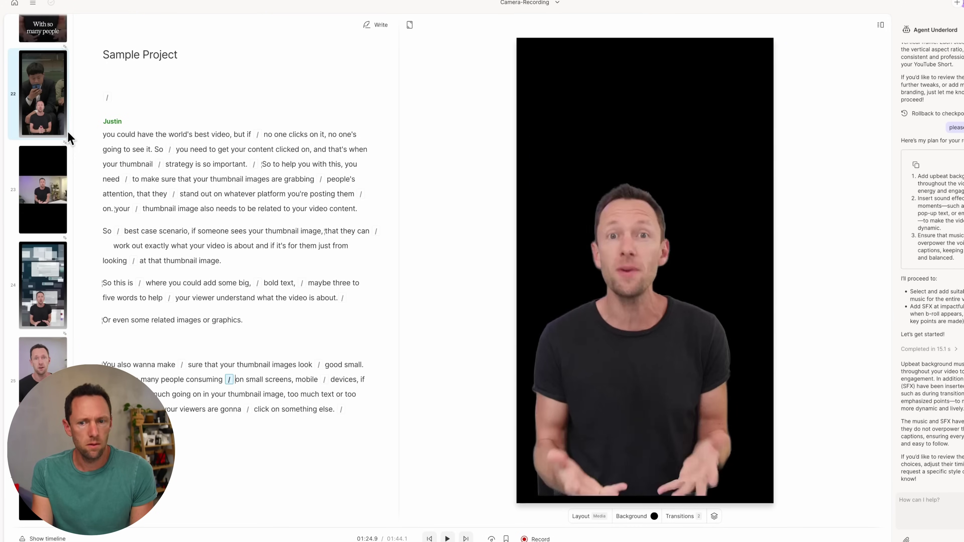
key(space)
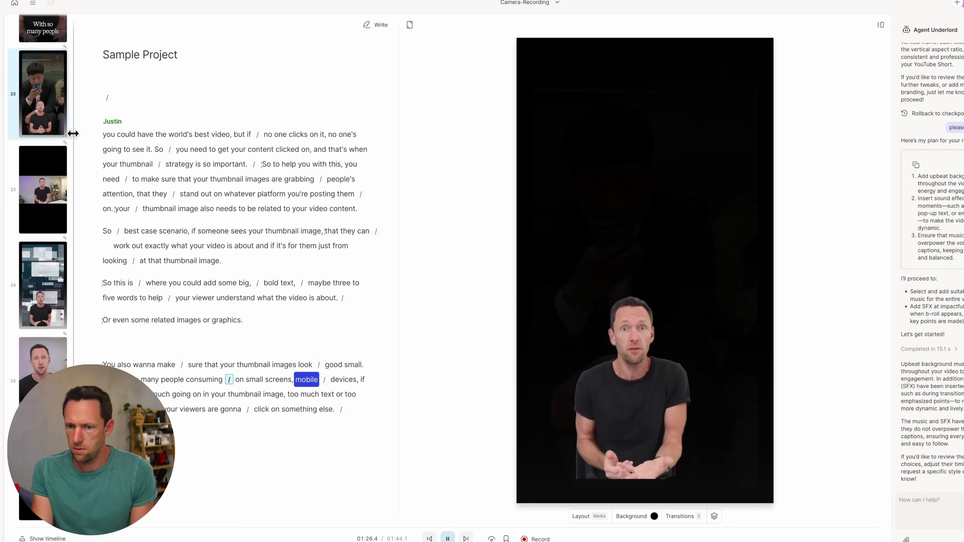
key(space)
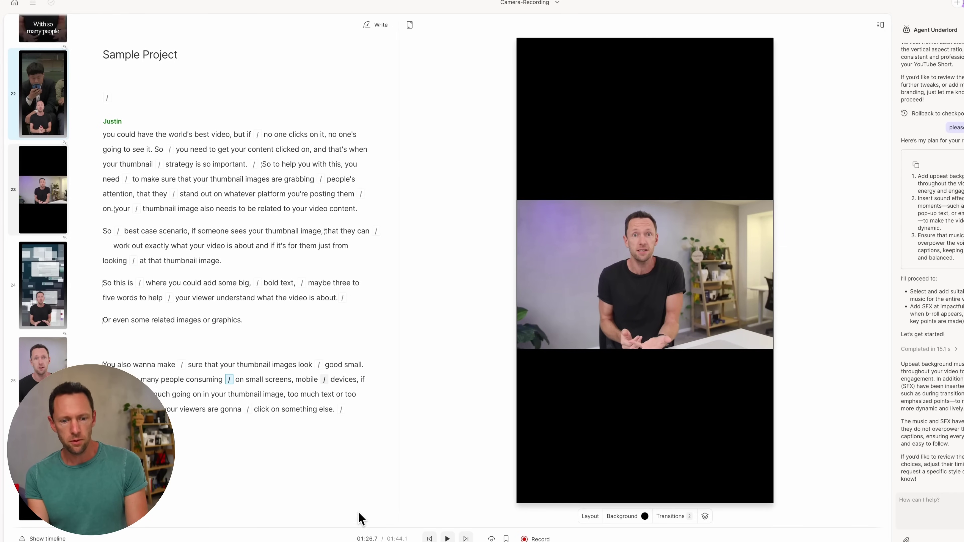
Step: Show and enlarge the timeline, selecting scene 22's audio and the Subway passengers B-roll
click(48, 538)
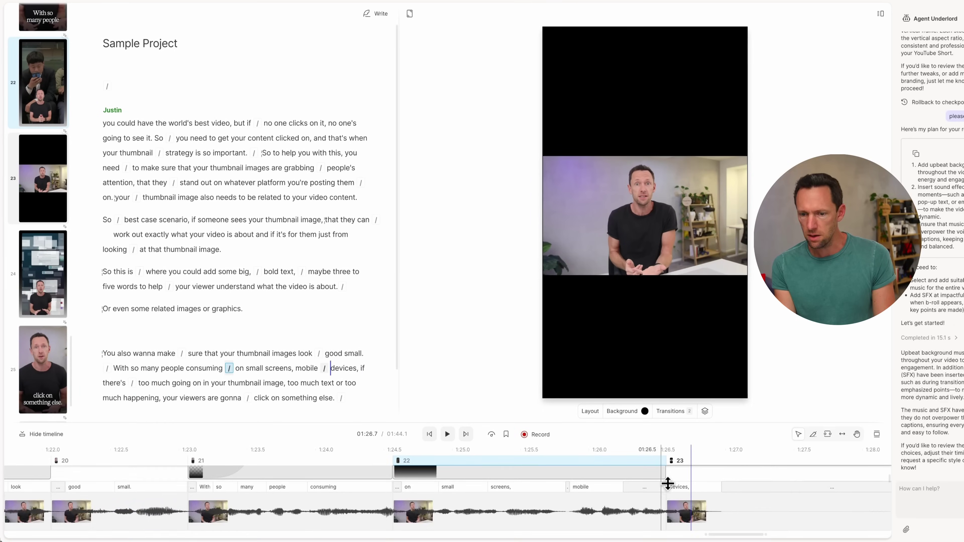
drag(672, 480, 747, 312)
click(663, 494)
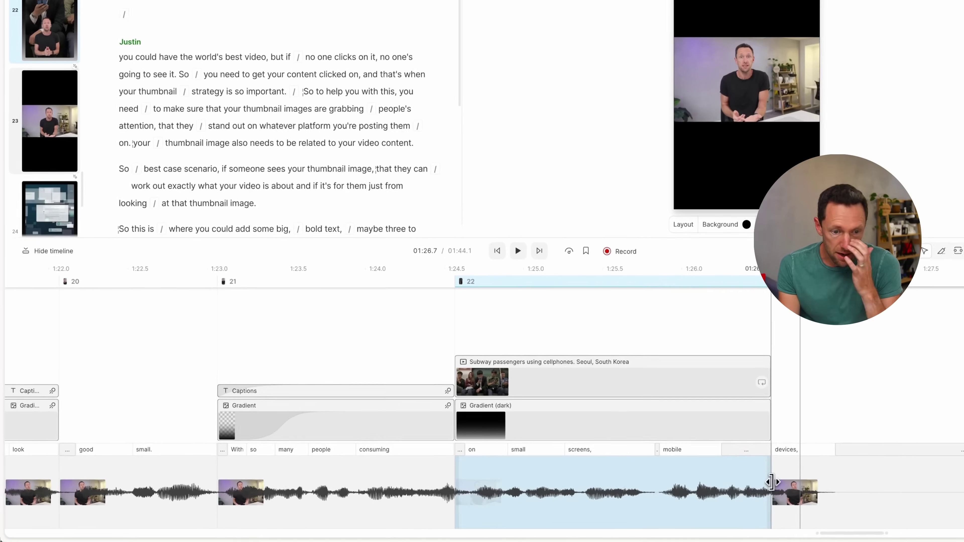
click(577, 365)
Step: Scroll back through the timeline tracks, inspecting earlier clips for music or sound effects
scroll(303, 442, left, 5)
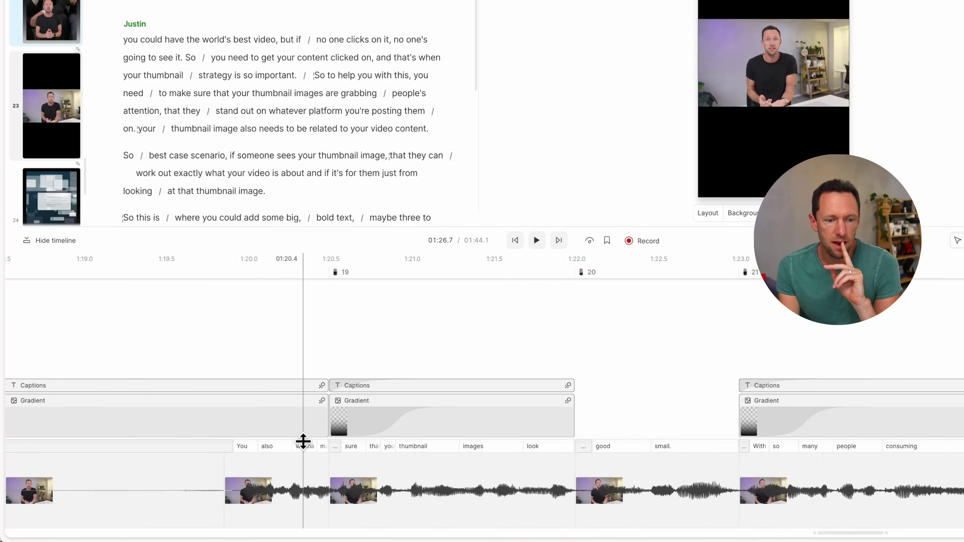
scroll(303, 441, left, 4)
click(304, 459)
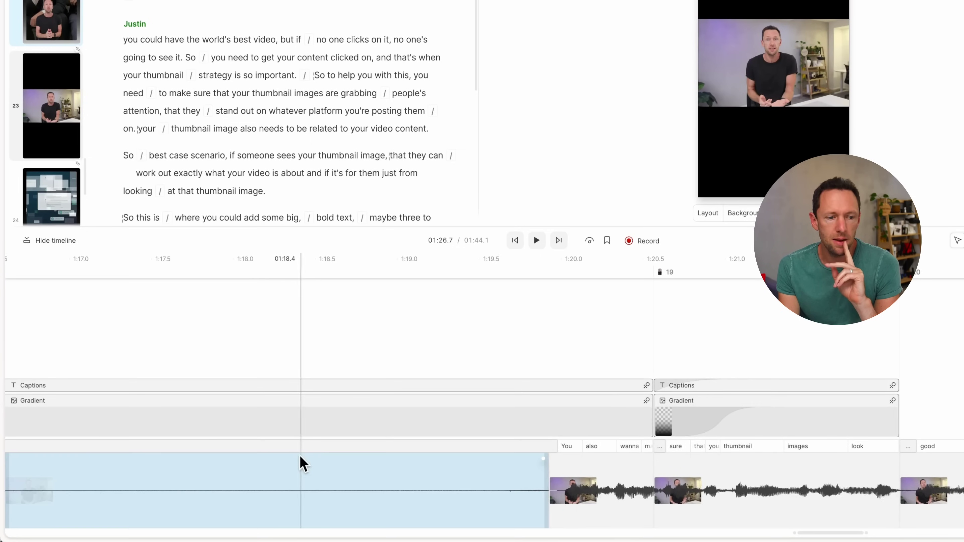
scroll(303, 465, left, 15)
click(300, 468)
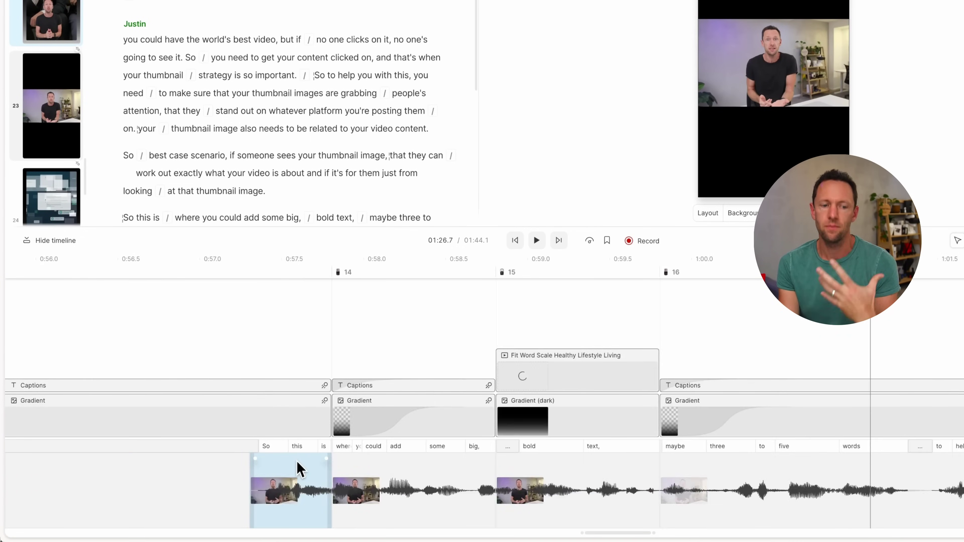
scroll(298, 470, left, 9)
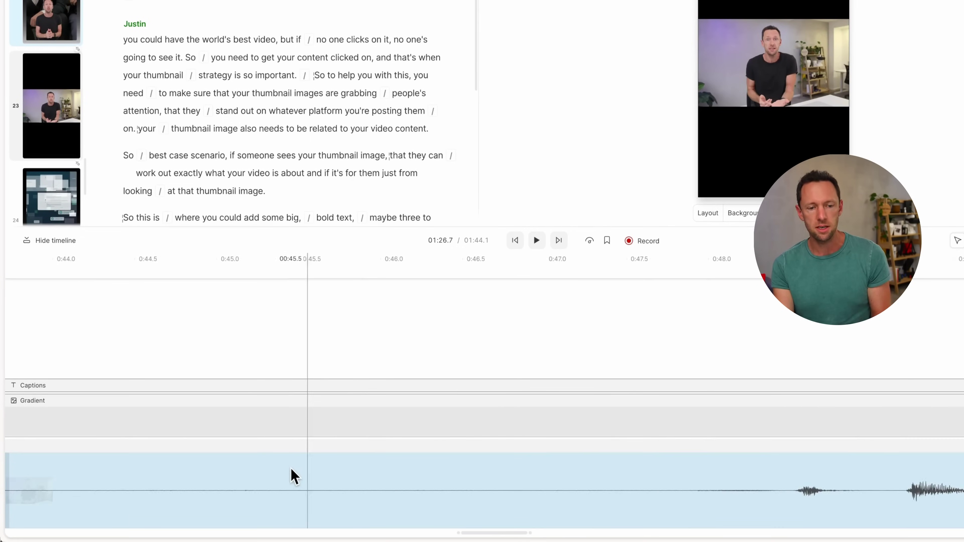
scroll(294, 477, left, 14)
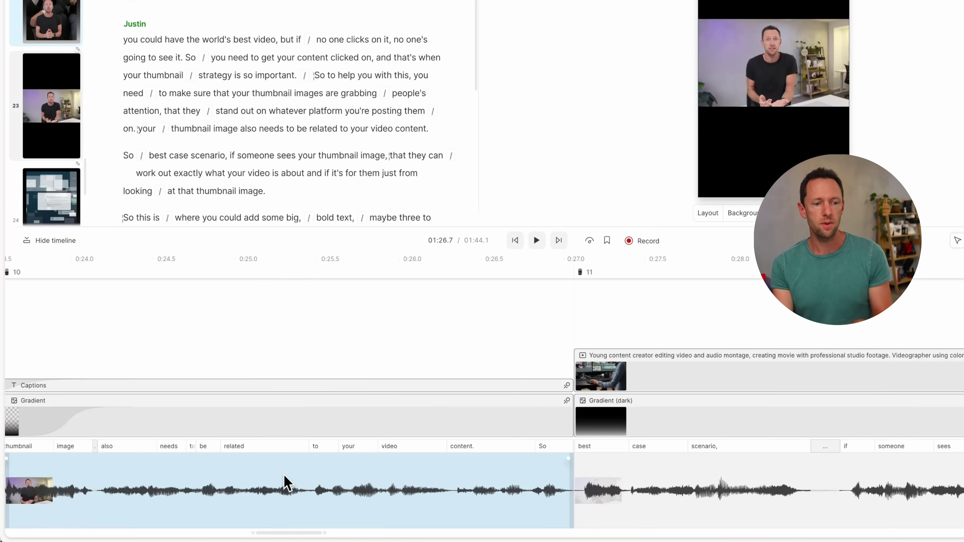
scroll(283, 488, left, 12)
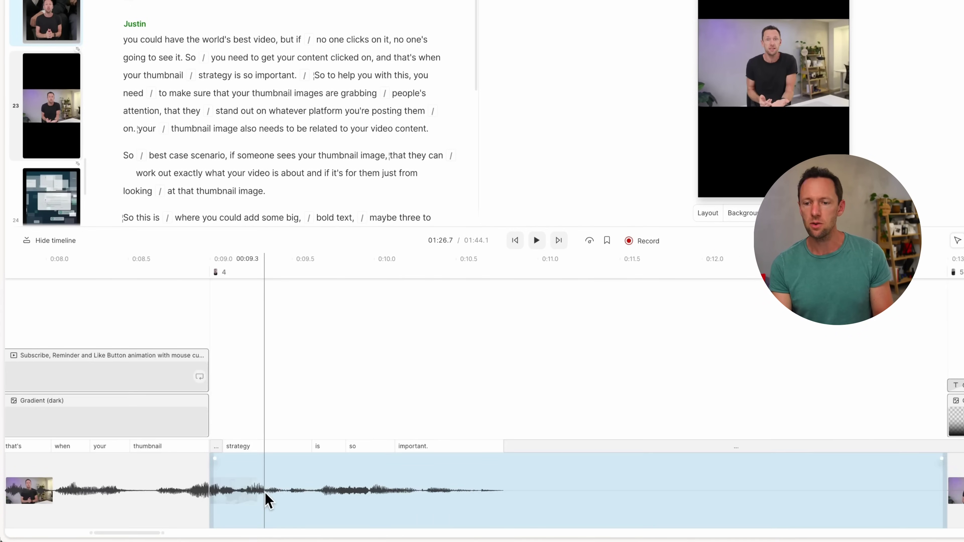
scroll(265, 501, left, 7)
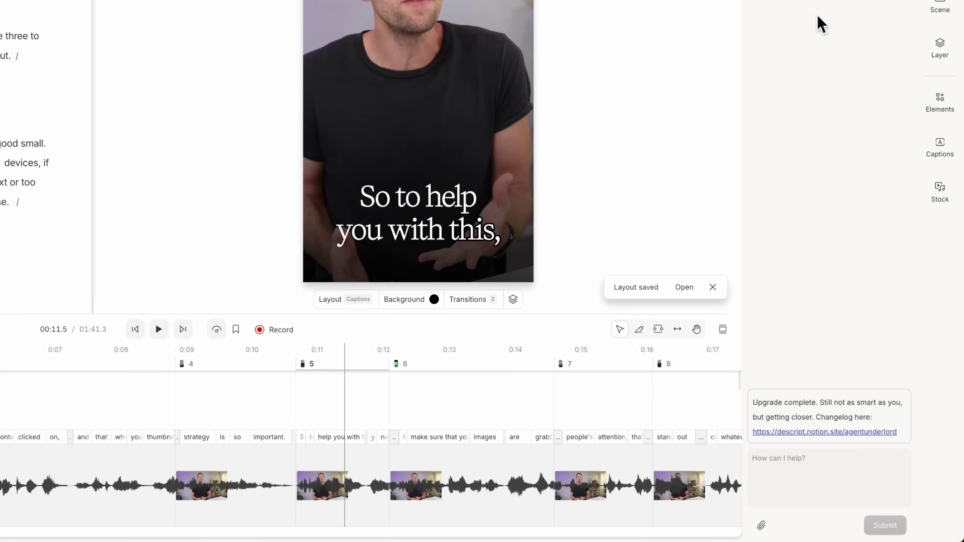
Step: Tell Underlord that the music and SFX it said it added never appeared
click(848, 480)
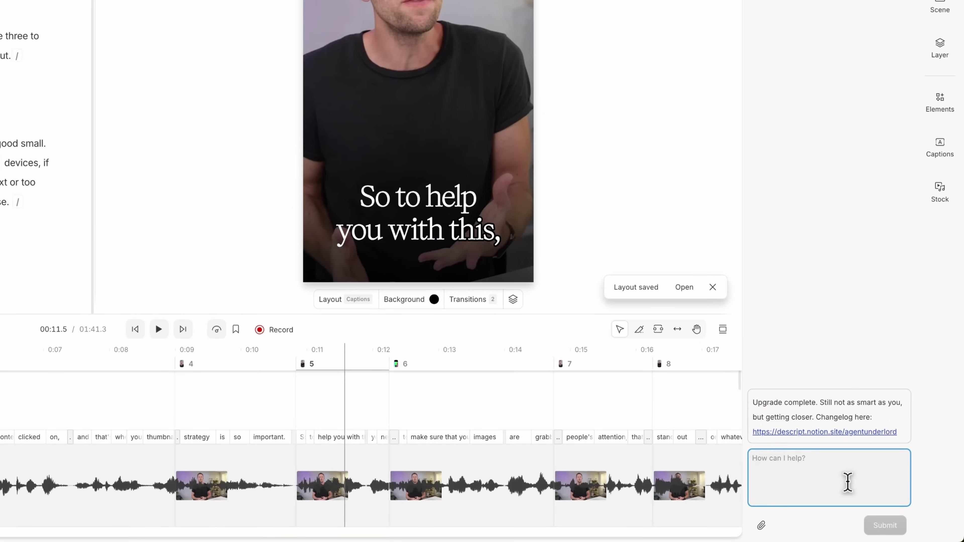
text(I recently had you add music and sfx to this and it said they were added, although it doesn't look like they were...)
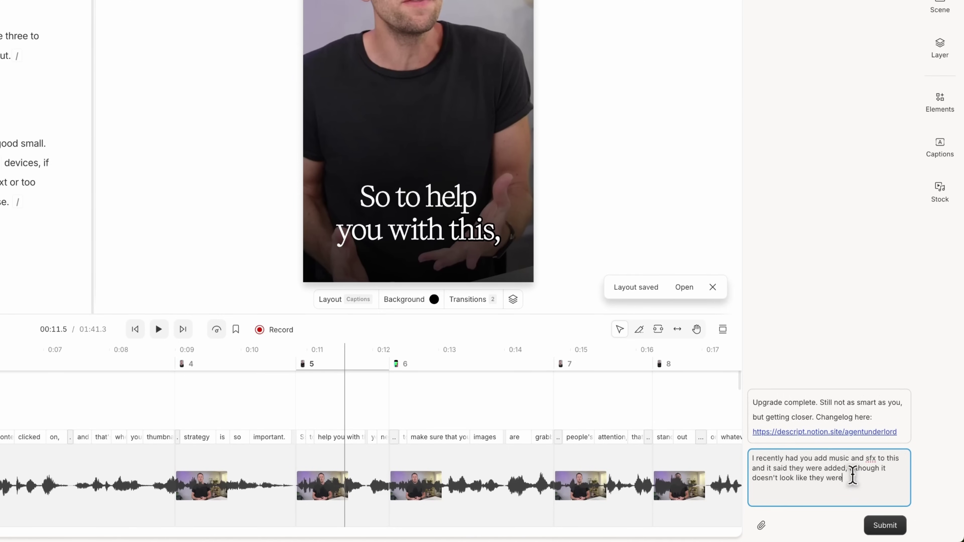
click(898, 524)
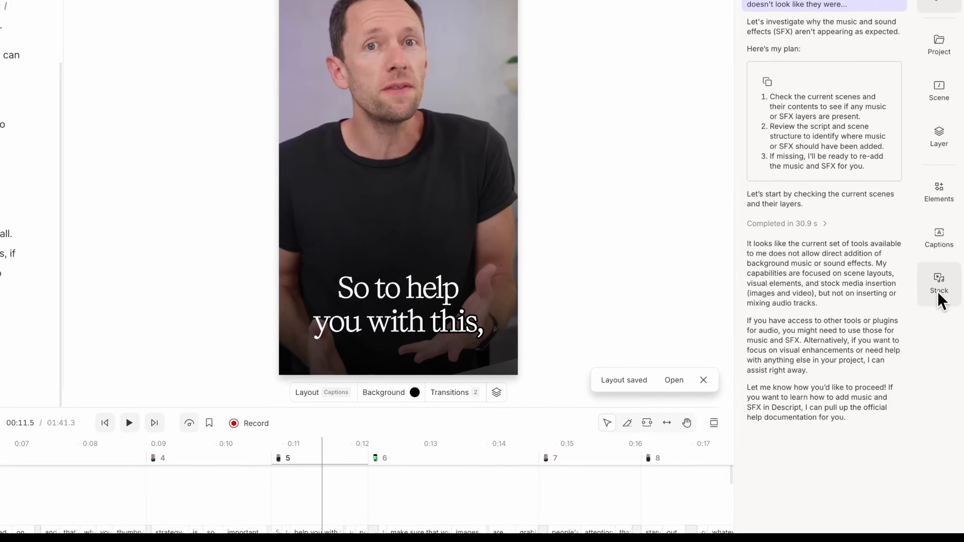
Step: Show the Stock media library's Audio section with music and sound effects
click(940, 193)
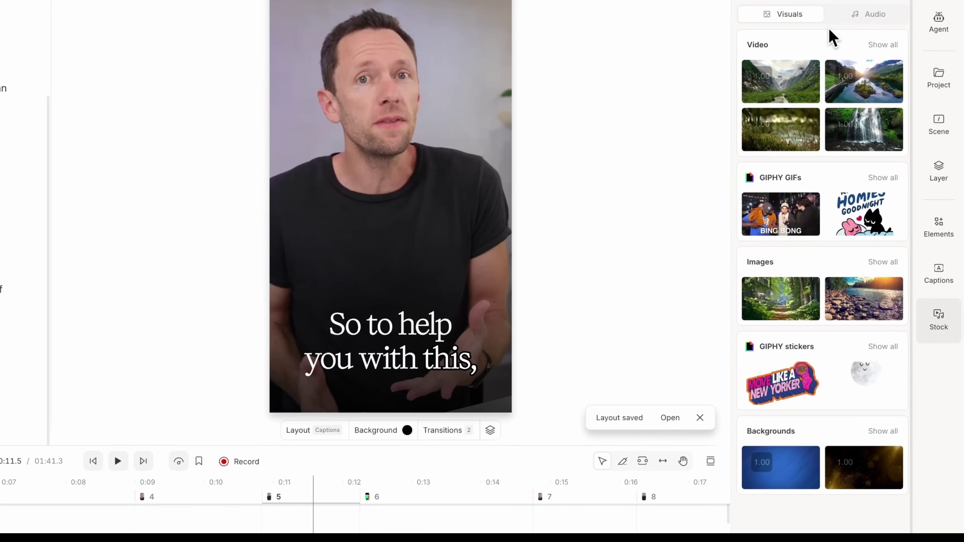
click(862, 19)
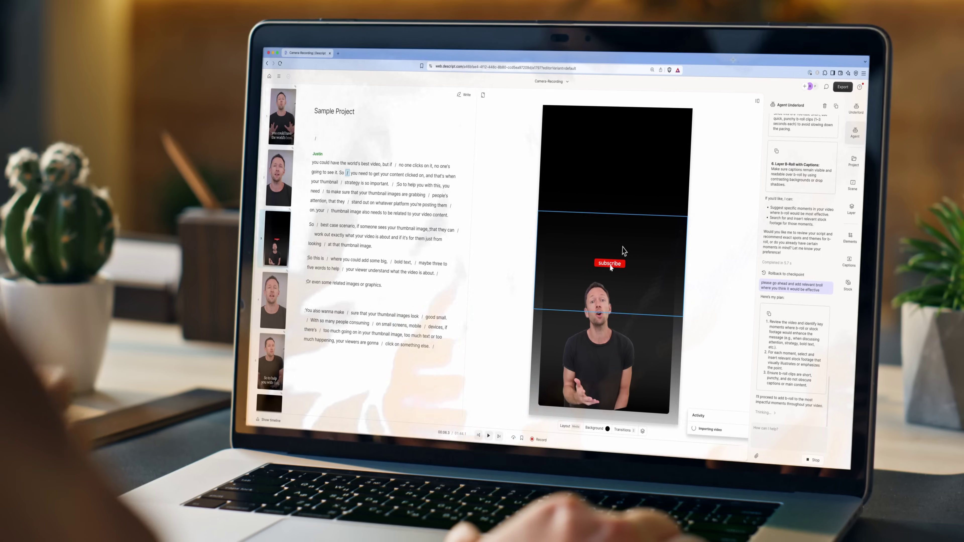
Step: Select the subscribe-animation scene thumbnail in the left scene list
click(272, 288)
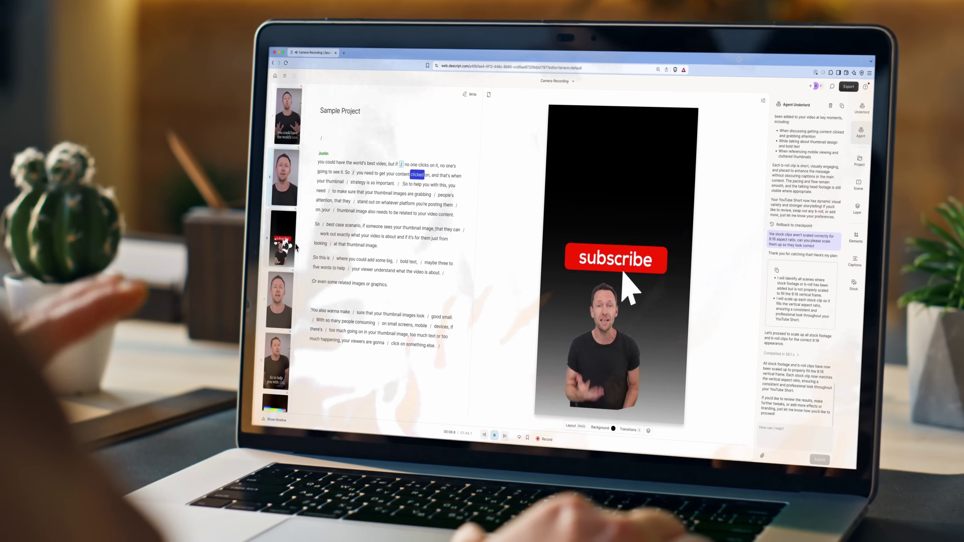